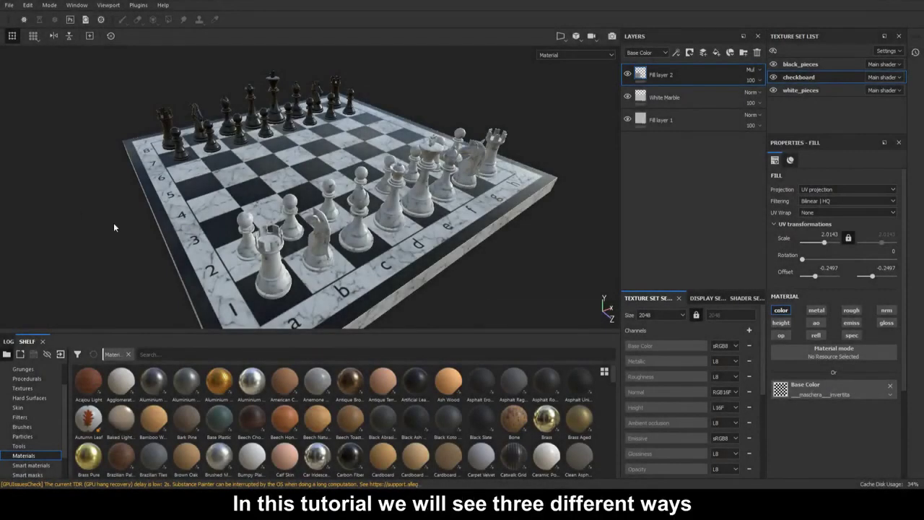
Examine the marble chessboard and its pieces in an enlarged 3D view, from close up and from several angles.
key("Tab")
left_click_drag(200, 283, 242, 299, "alt")
scroll(243, 299, "up", 2)
right_click_drag(242, 298, 441, 273, "alt")
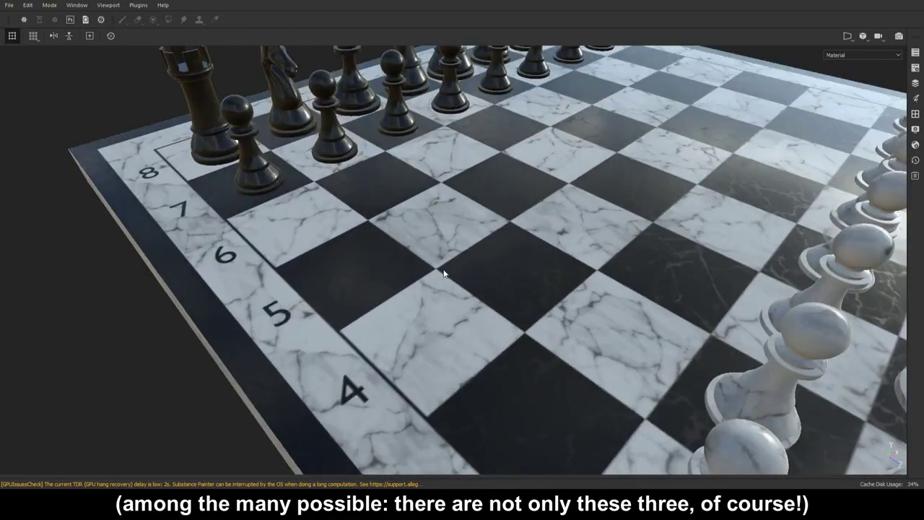
middle_click_drag(441, 273, 296, 213, "alt")
right_click_drag(295, 212, 359, 240, "shift")
middle_click_drag(309, 288, 440, 270, "alt")
left_click_drag(306, 296, 561, 179, "alt")
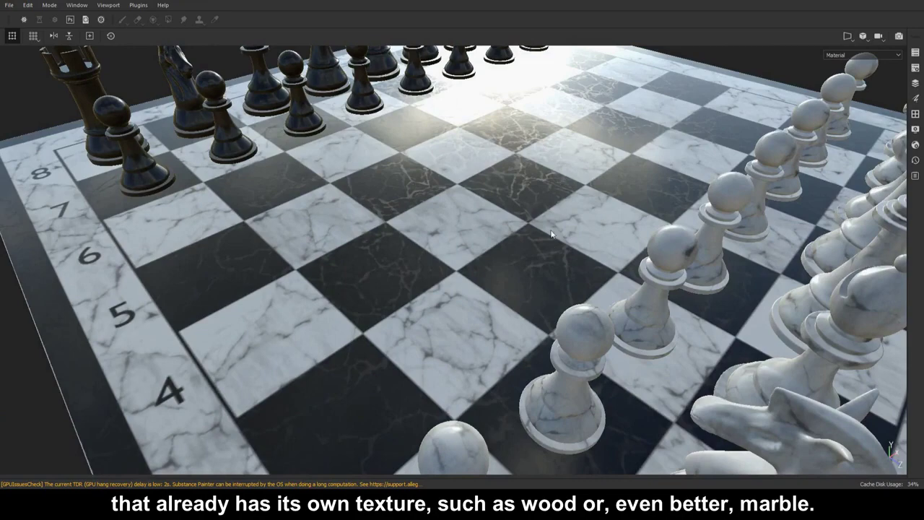
scroll(472, 241, "up", 4)
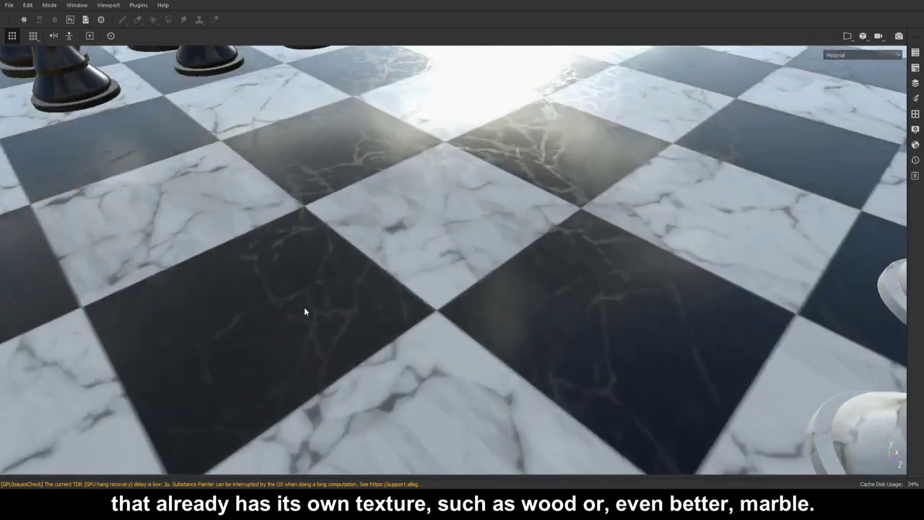
scroll(284, 234, "down", 3)
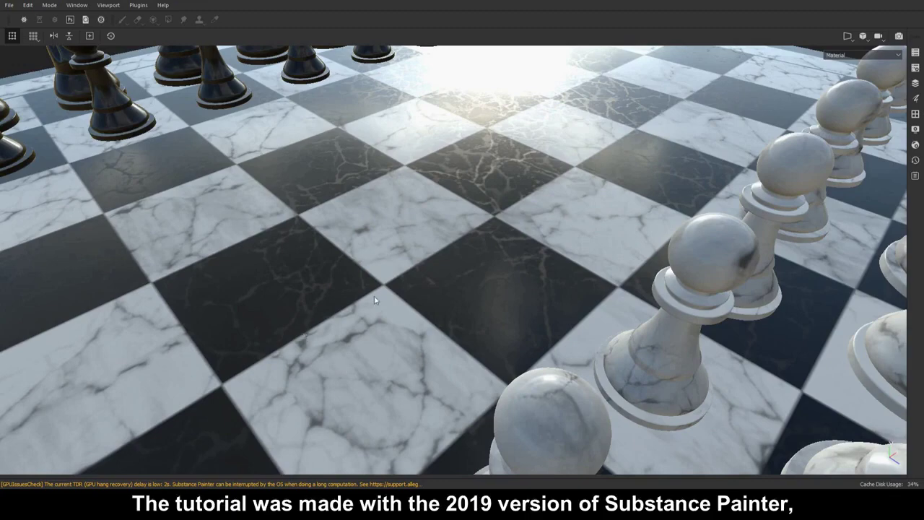
scroll(380, 314, "down", 6)
scroll(380, 314, "down", 1)
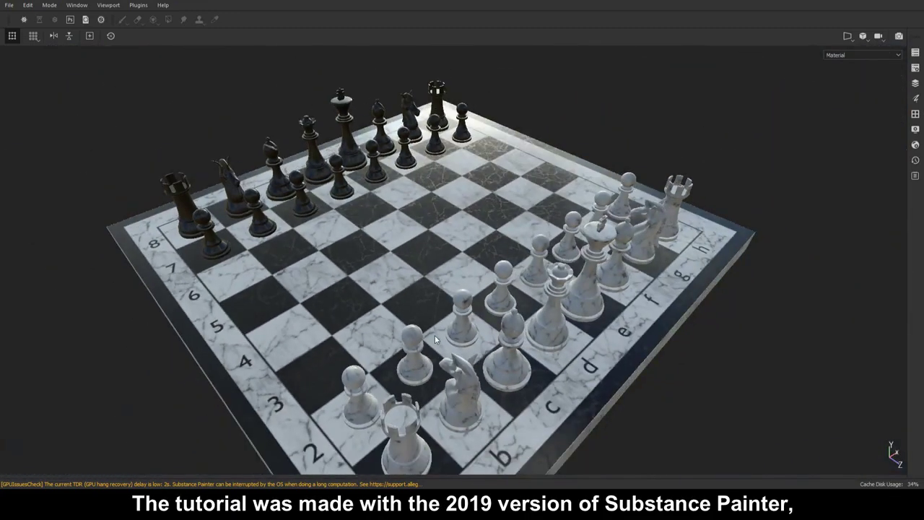
middle_click_drag(434, 335, 445, 292, "alt")
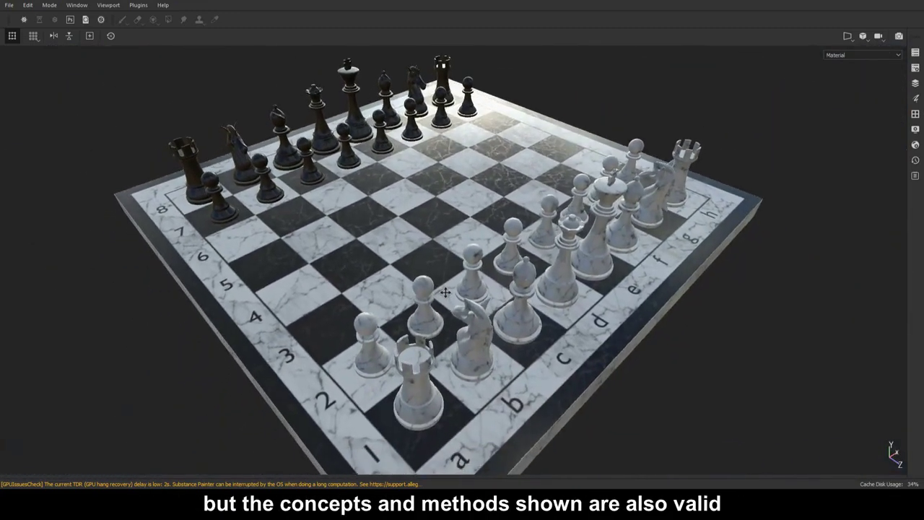
scroll(459, 310, "down", 2)
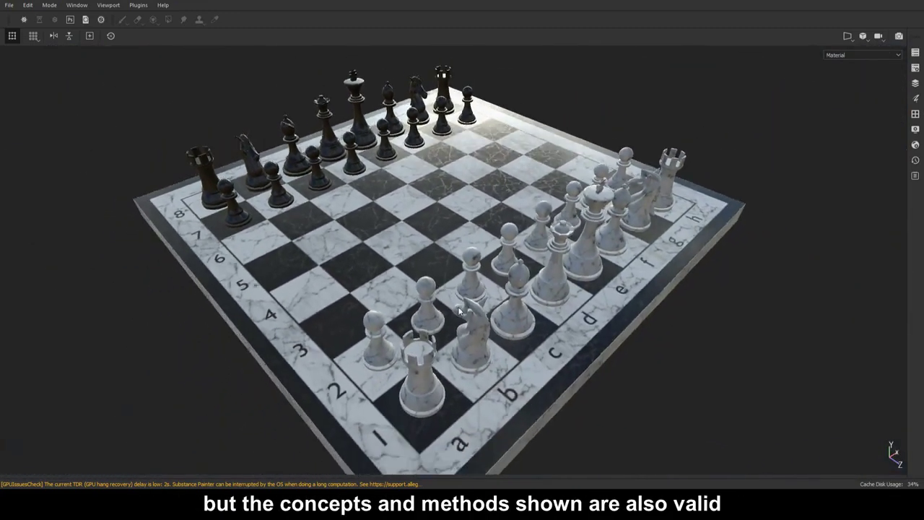
mouse_move(608, 344)
right_mouse_down("shift")
mouse_move(582, 345)
mouse_move(607, 348)
right_mouse_up("shift")
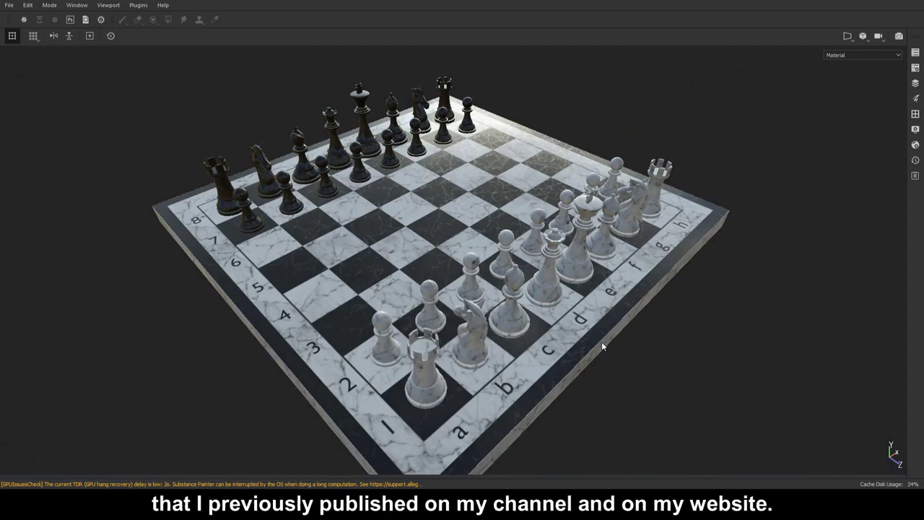
key("Tab")
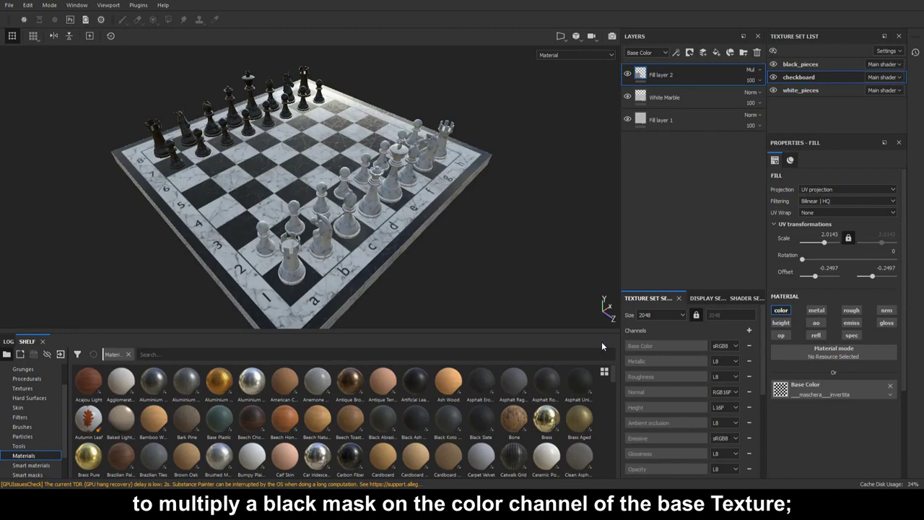
Compare the board with Fill layer 2 hidden and shown, and preview different opacities of that layer, ending at 100.
left_click(627, 75)
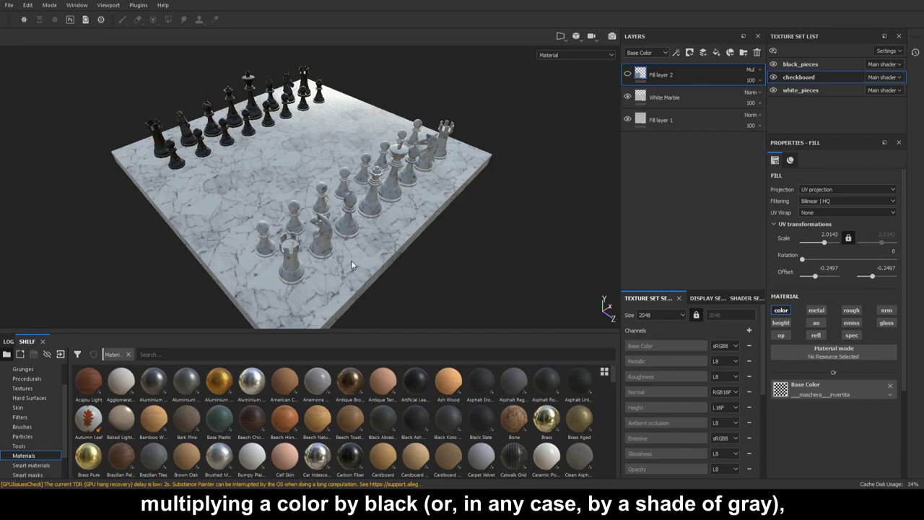
left_click(628, 76)
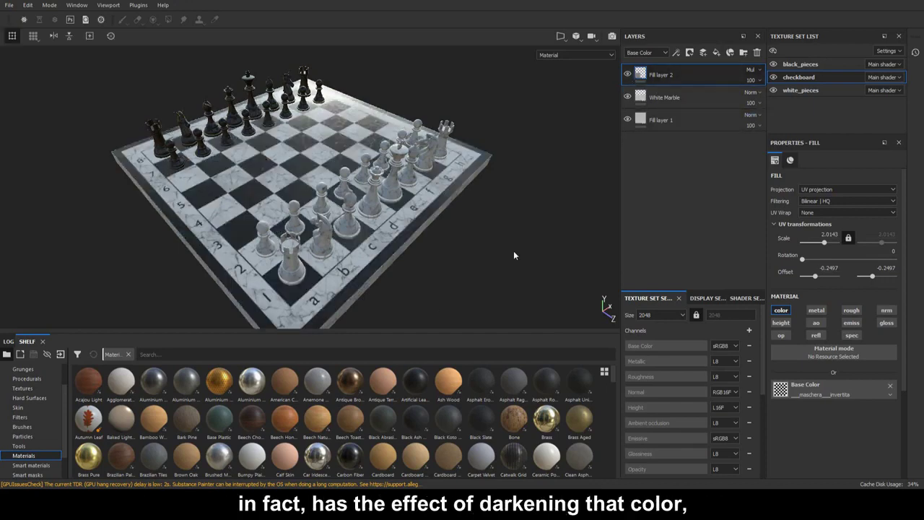
scroll(494, 255, "up", 3)
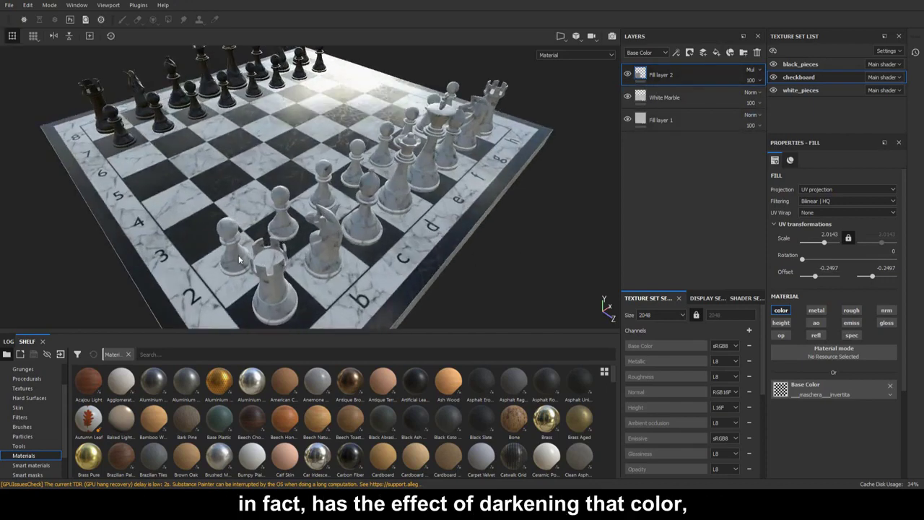
left_click(751, 79)
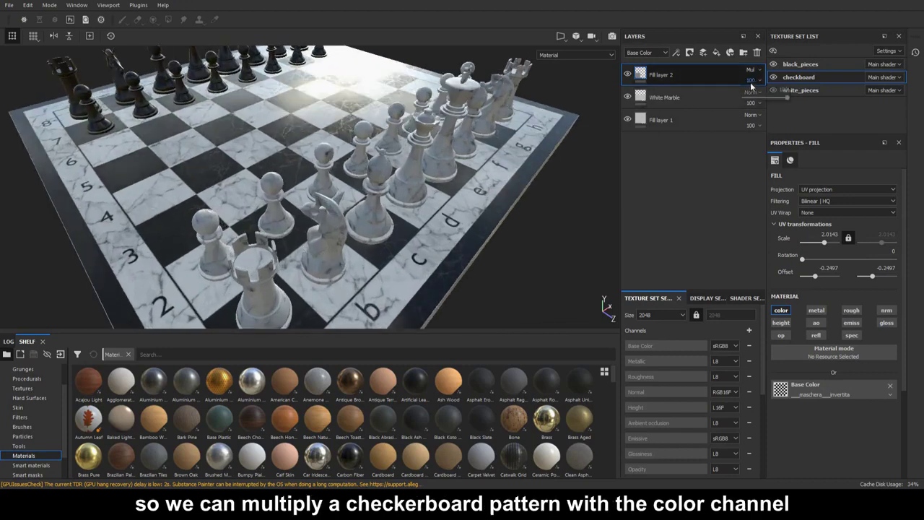
left_click_drag(760, 102, 811, 95)
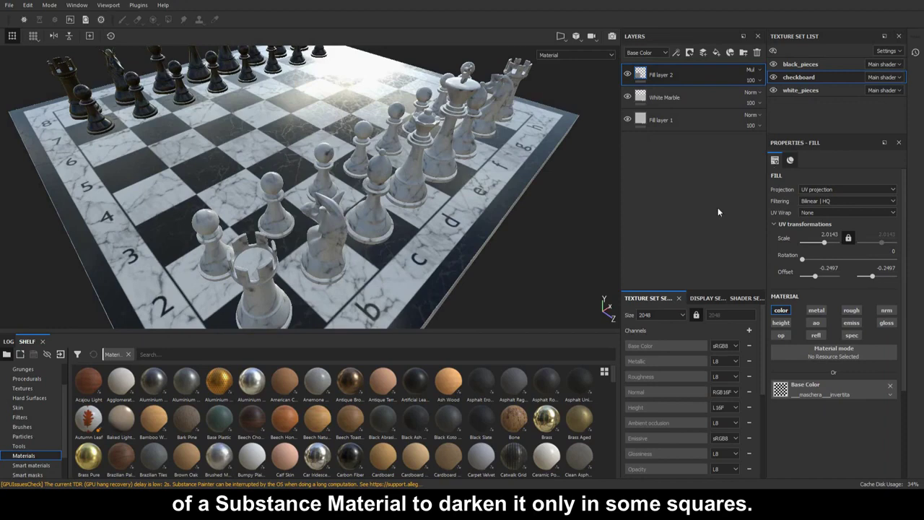
Delete the multiplied checkerboard layer, Fill layer 2, from the checkboard texture set.
left_click_drag(348, 187, 419, 238, "alt")
scroll(419, 238, "up", 2)
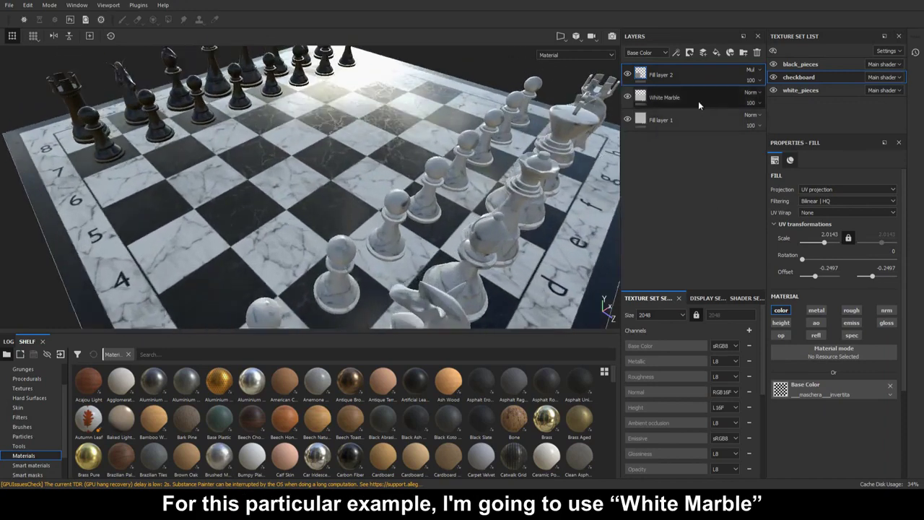
key("Delete")
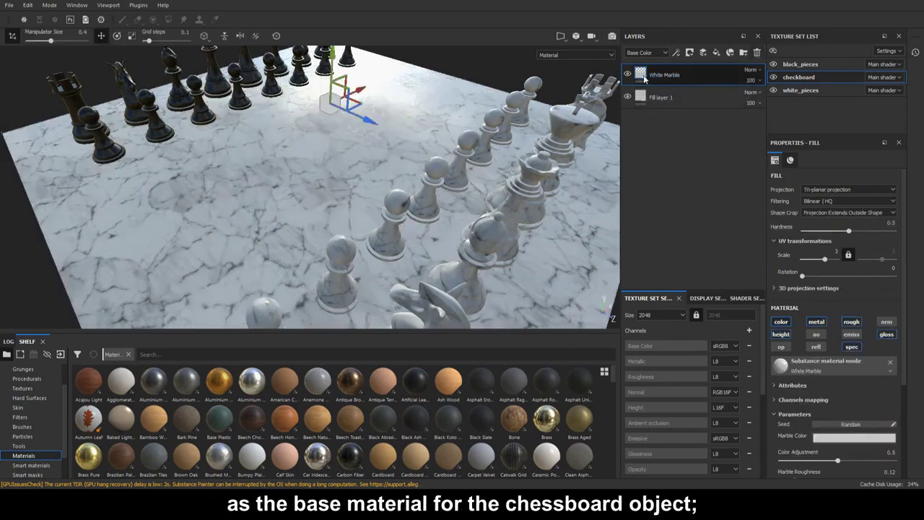
Try a larger UV scale on the White Marble layer and inspect the veins across the board's surface.
mouse_move(645, 78)
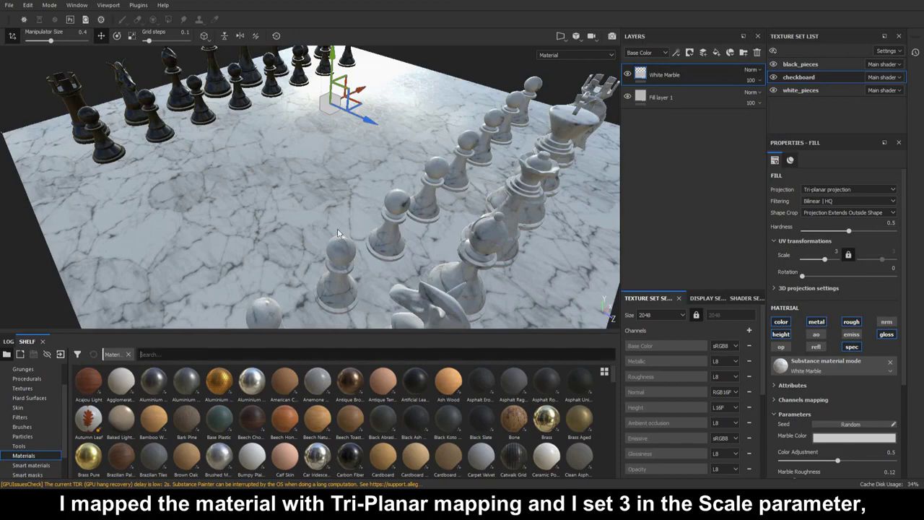
left_click_drag(339, 232, 341, 183, "alt")
scroll(341, 203, "up", 2)
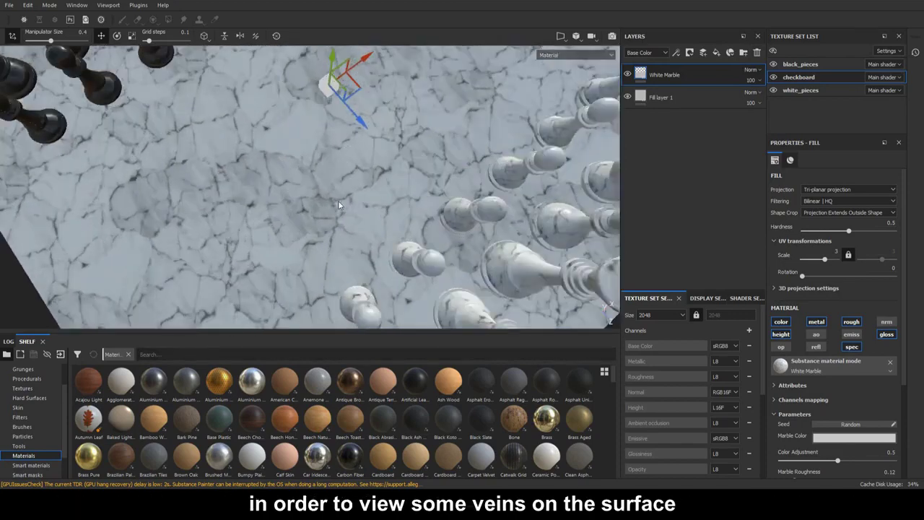
left_click_drag(824, 258, 825, 261)
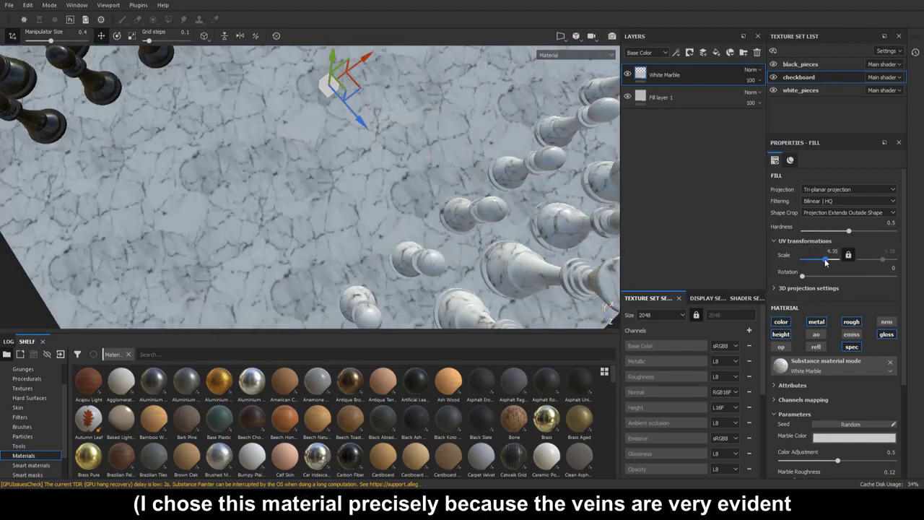
scroll(419, 229, "down", 1)
scroll(418, 228, "down", 2)
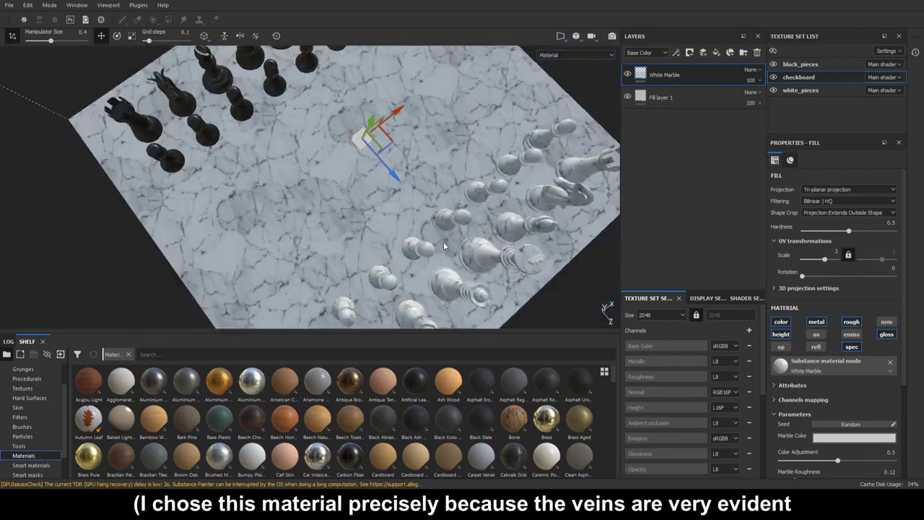
left_click_drag(419, 229, 444, 207, "alt")
middle_click_drag(433, 224, 441, 227, "alt")
left_click_drag(440, 229, 462, 214, "alt")
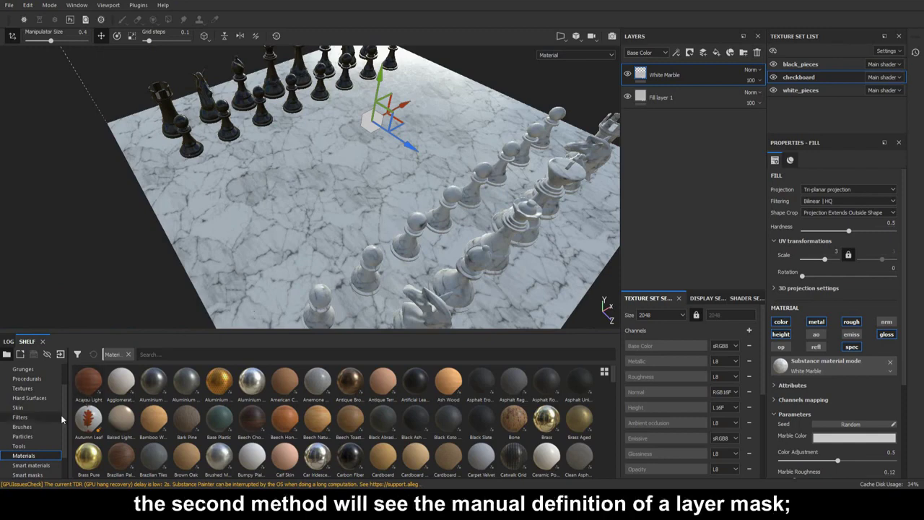
Display the Alphas resources in the shelf and add a fill layer above White Marble.
scroll(40, 405, "up", 2)
left_click(39, 388)
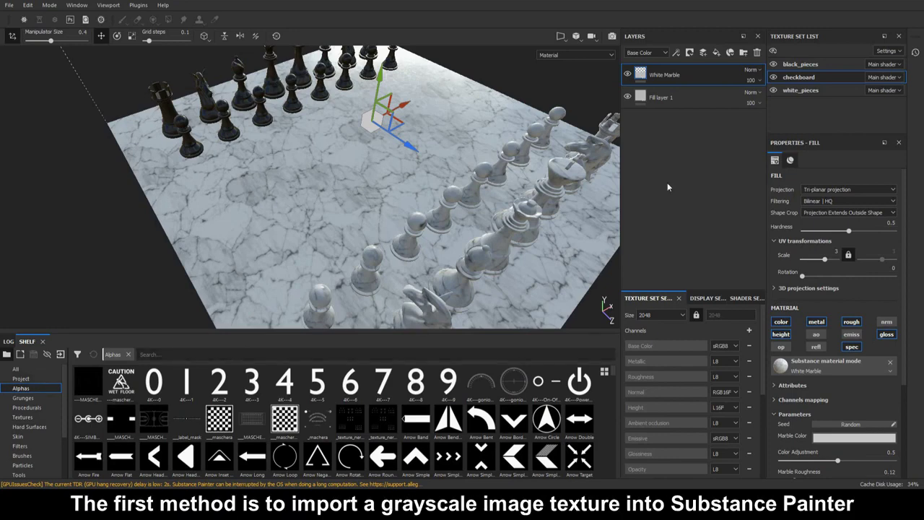
left_click(715, 54)
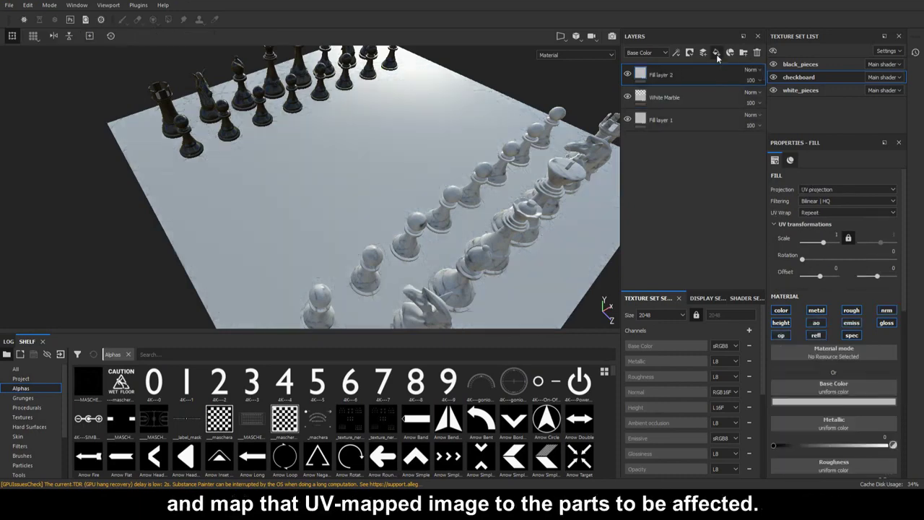
Disable every material channel of the new fill layer except color, and check its base color without changing it.
mouse_move(280, 428)
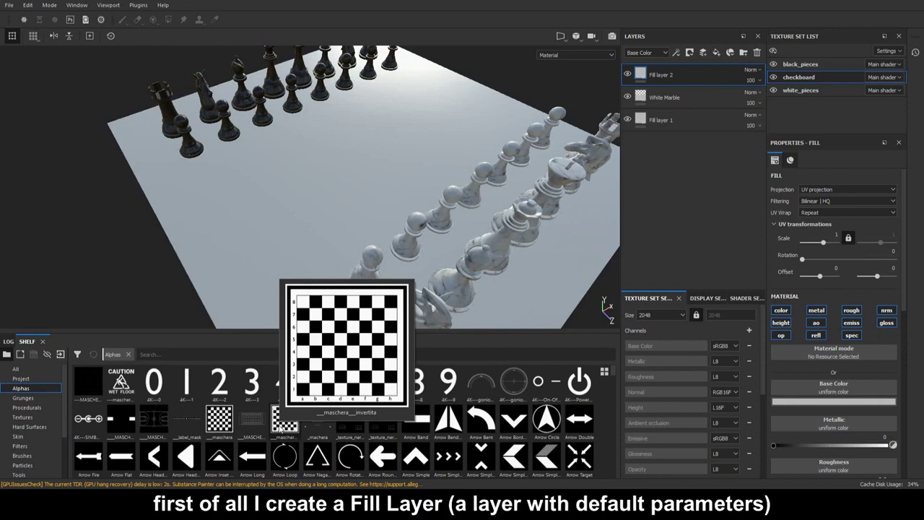
left_click(816, 310)
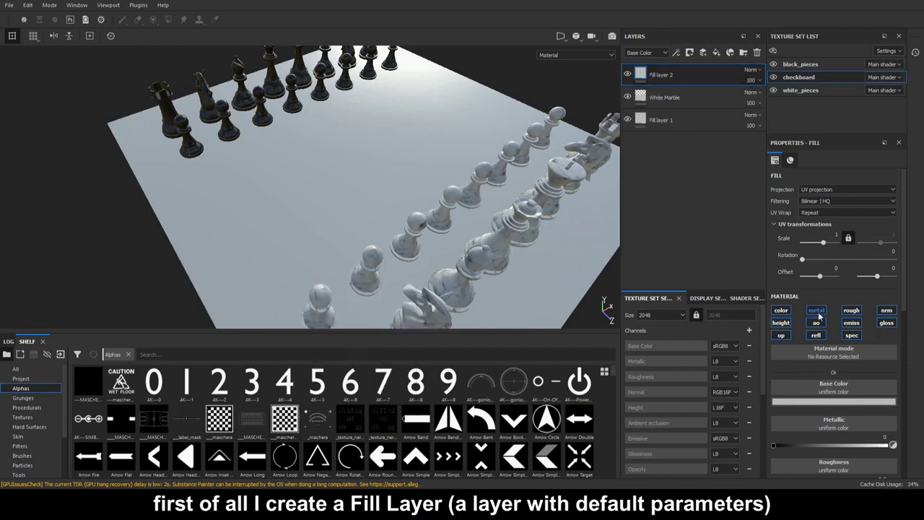
left_click(851, 309)
left_click(886, 310)
left_click(886, 323)
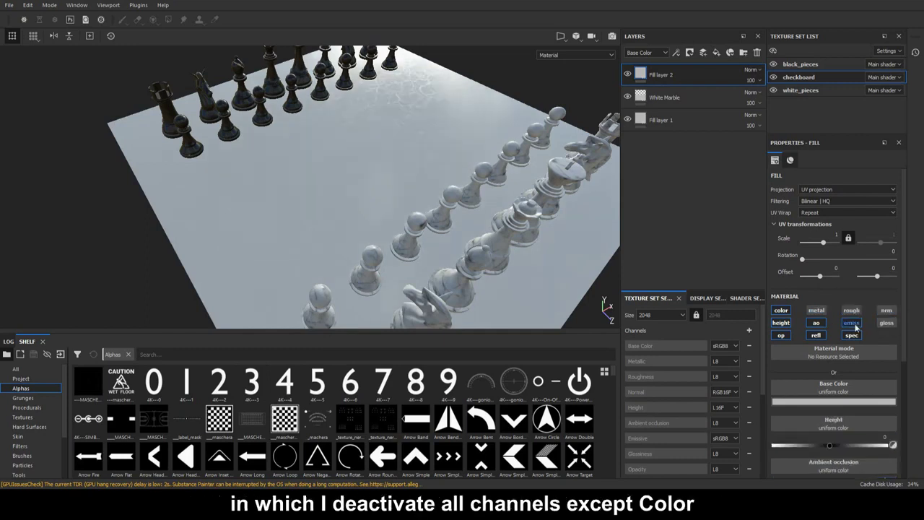
left_click(851, 322)
left_click(815, 322)
left_click(780, 323)
left_click(781, 335)
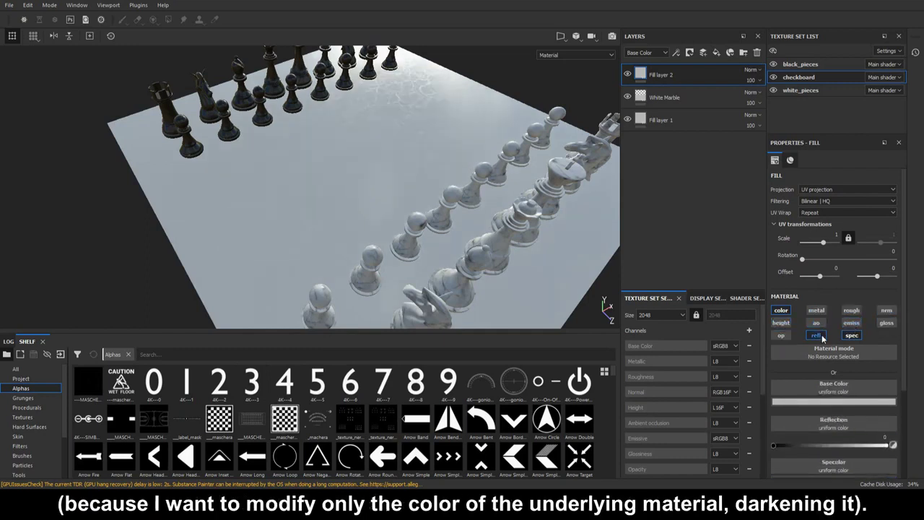
left_click(816, 336)
left_click(851, 335)
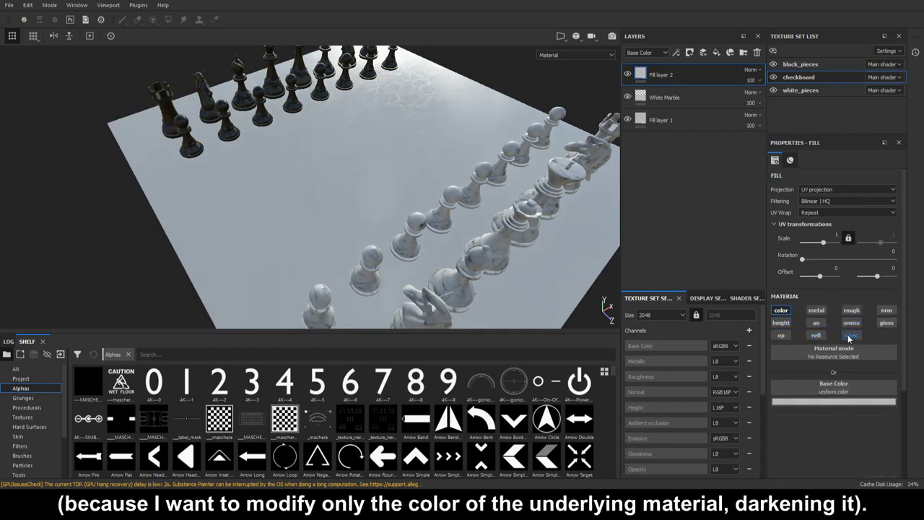
left_click(814, 402)
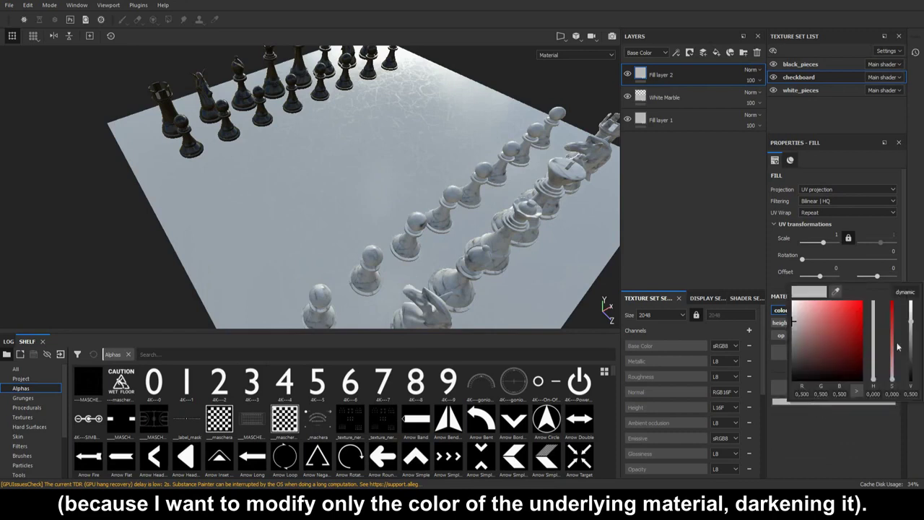
left_click(676, 223)
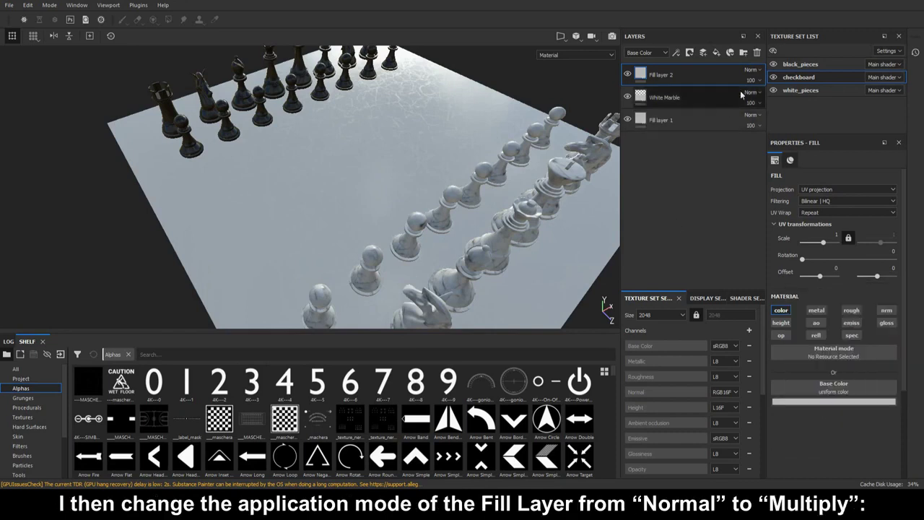
Set the new fill layer's blend mode to Multiply and preview different opacities, ending at 100.
left_click(750, 69)
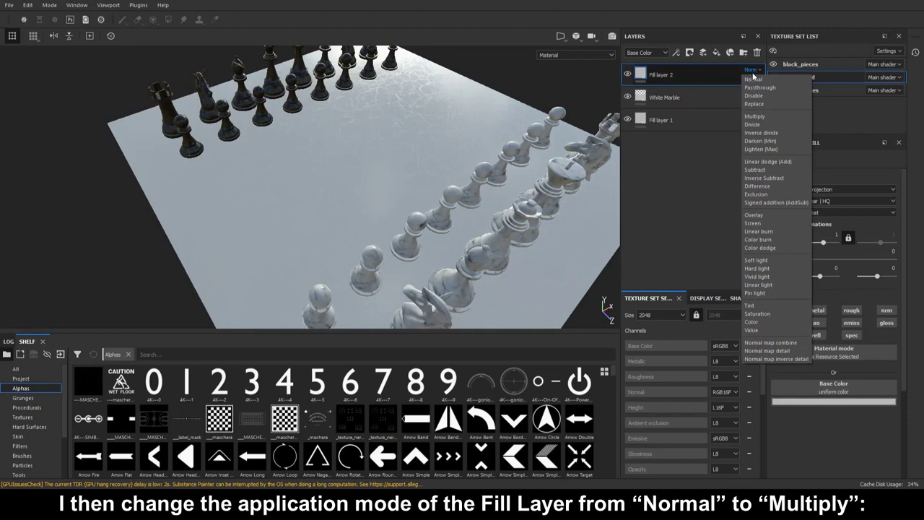
left_click(791, 116)
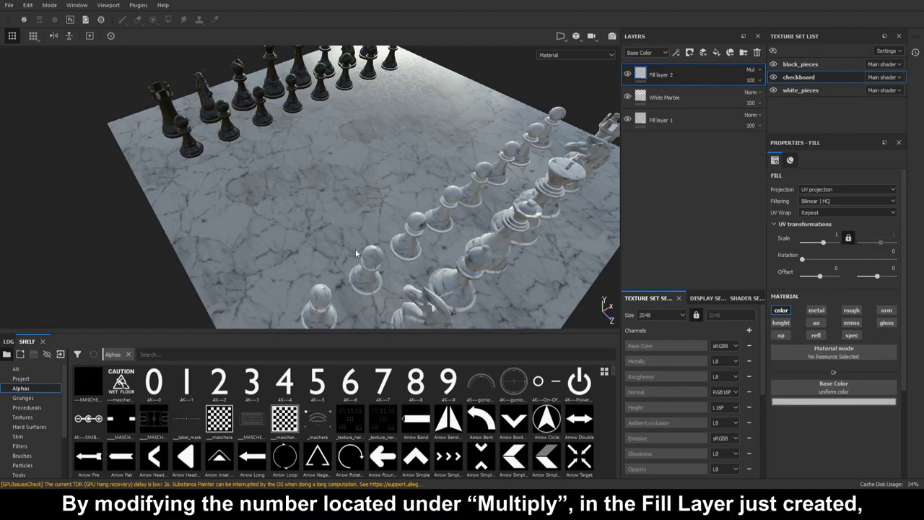
left_click(750, 81)
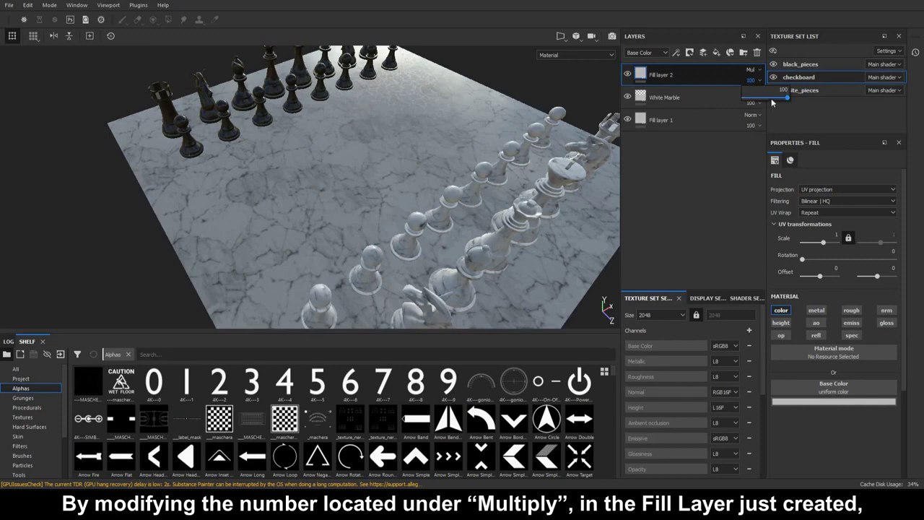
left_click_drag(771, 98, 825, 94)
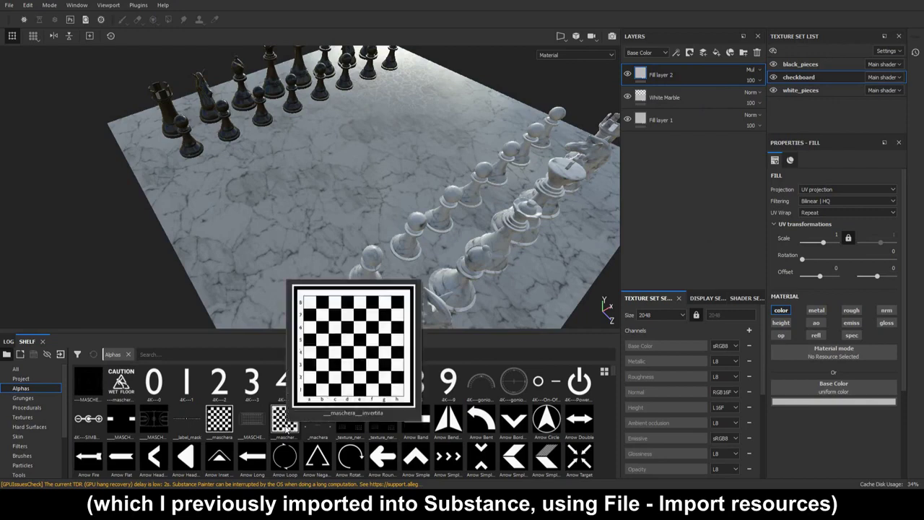
Assign the ___maschera__invertita checkerboard alpha to the fill layer's Base Color and set its UV scale to 2.0143.
left_click_drag(286, 428, 803, 382)
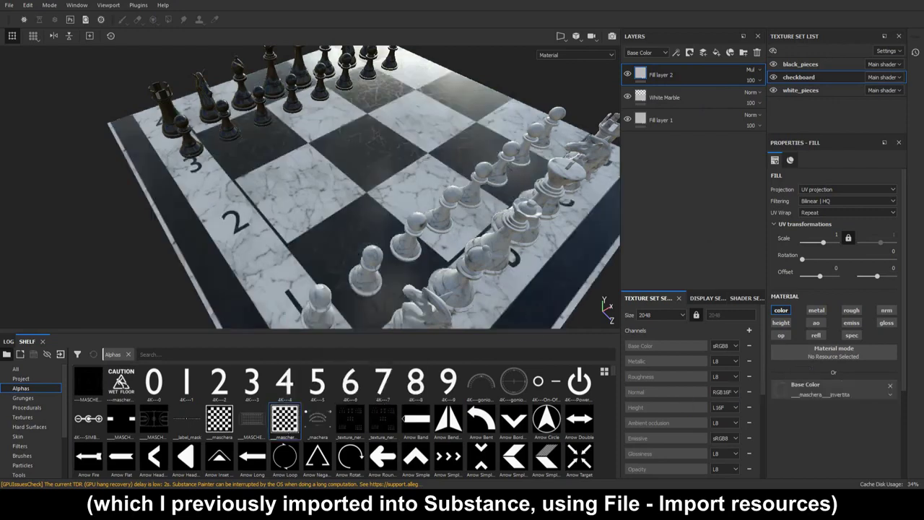
left_click(823, 236)
type("2.0143")
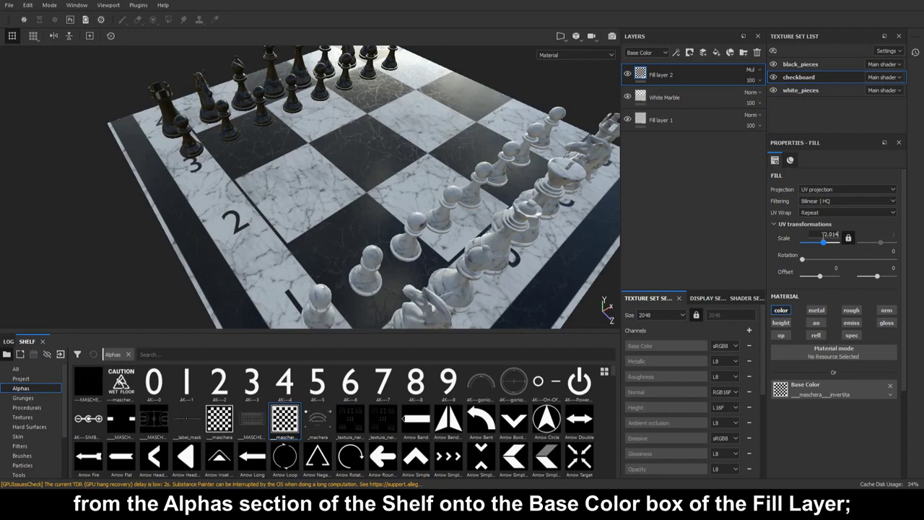
key("Return")
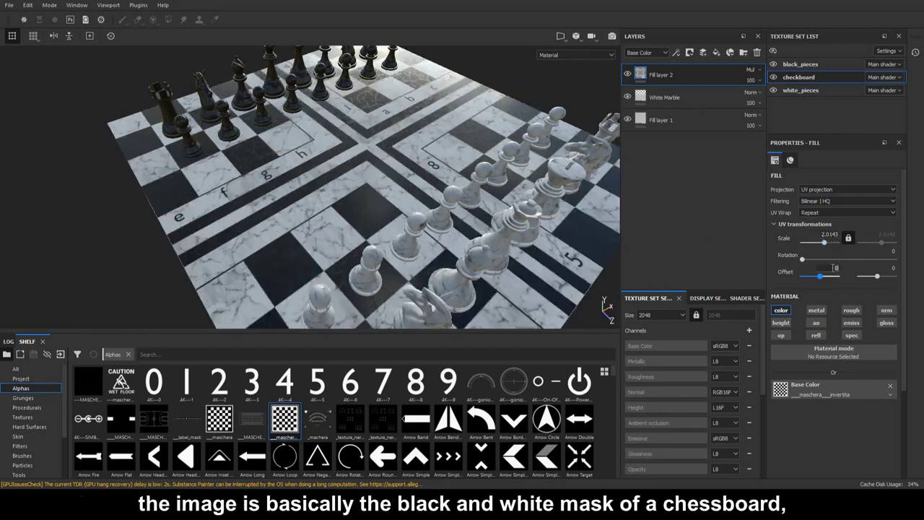
Set both UV offset values of the checkerboard fill layer to -0.2497.
left_click(833, 267)
type("-0.2497")
key("Return")
double_click(884, 268)
type("-0.")
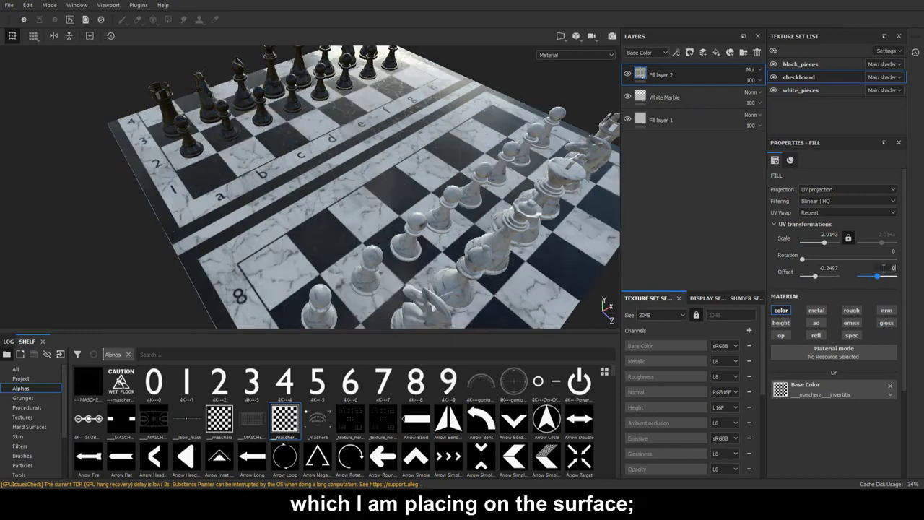
type("2497")
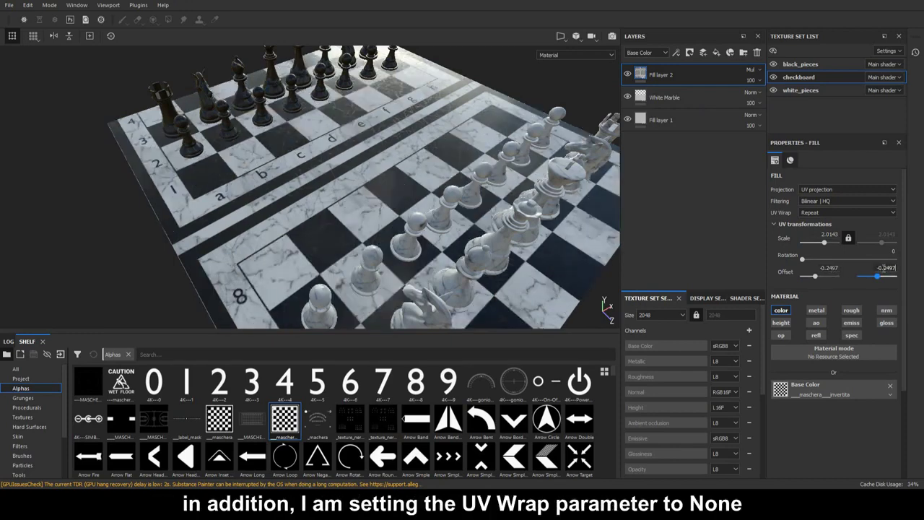
key("Return")
Set the fill layer's UV Wrap to None so the checkerboard image does not repeat onto the board's sides.
left_click_drag(446, 247, 430, 178, "alt")
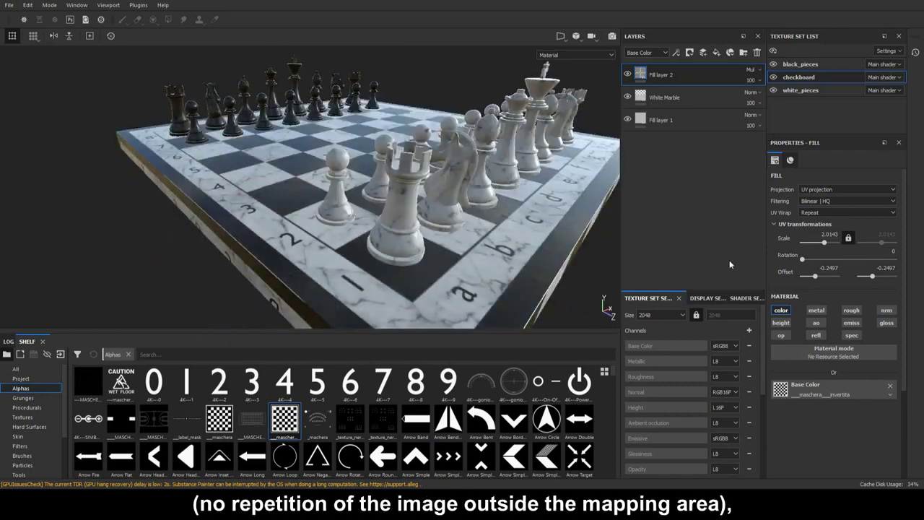
left_click(843, 211)
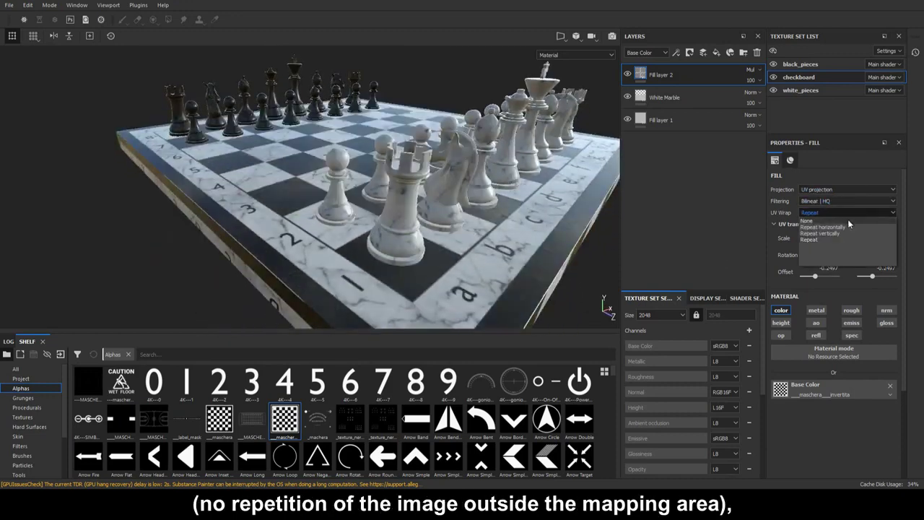
left_click(847, 219)
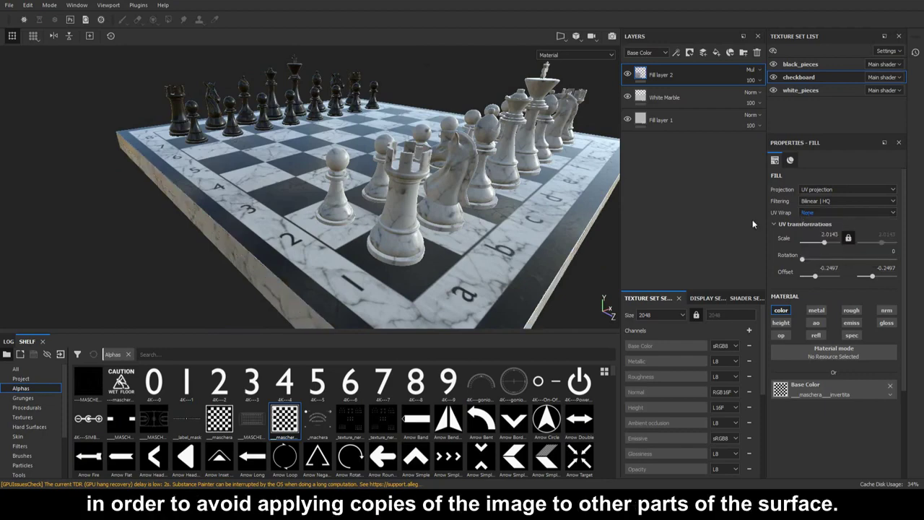
left_click_drag(394, 165, 367, 205, "alt")
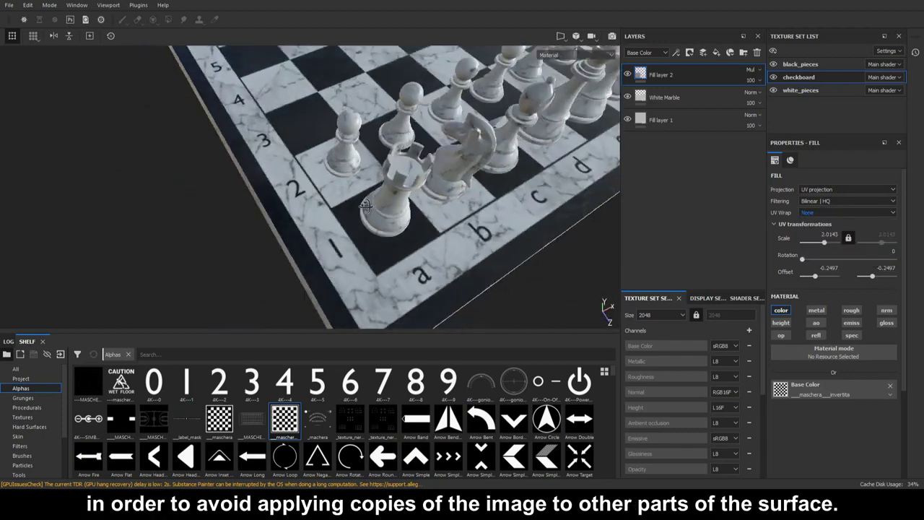
middle_click_drag(463, 155, 354, 306, "alt")
left_click_drag(355, 305, 428, 234, "alt")
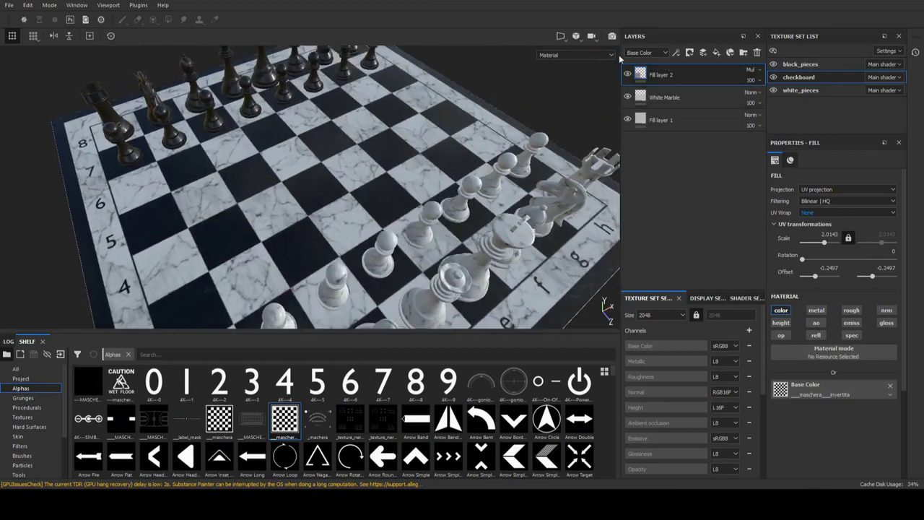
Preview the darkening effect by varying the opacity of the Multiply fill layer, ending at 100.
scroll(363, 227, "down", 5)
left_click_drag(376, 267, 401, 235, "alt")
scroll(371, 222, "up", 3)
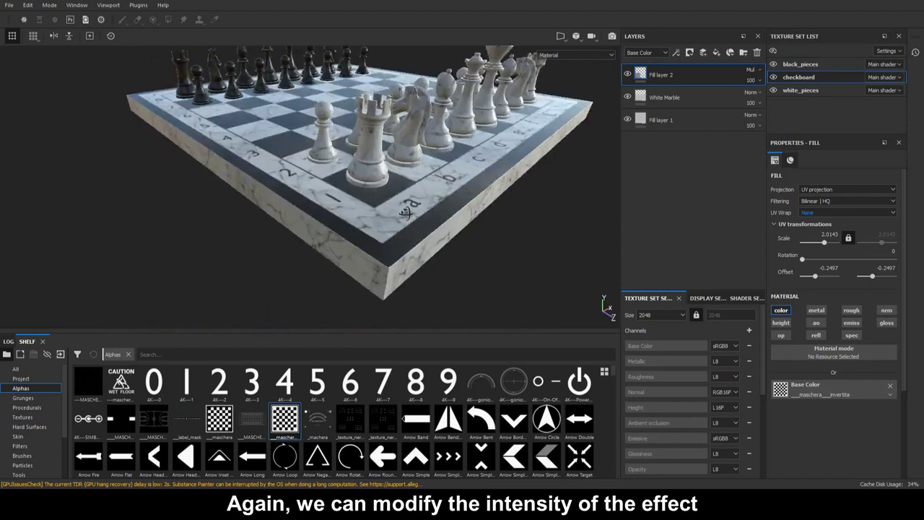
middle_click_drag(401, 235, 402, 267, "alt")
scroll(401, 268, "up", 2)
left_click(752, 80)
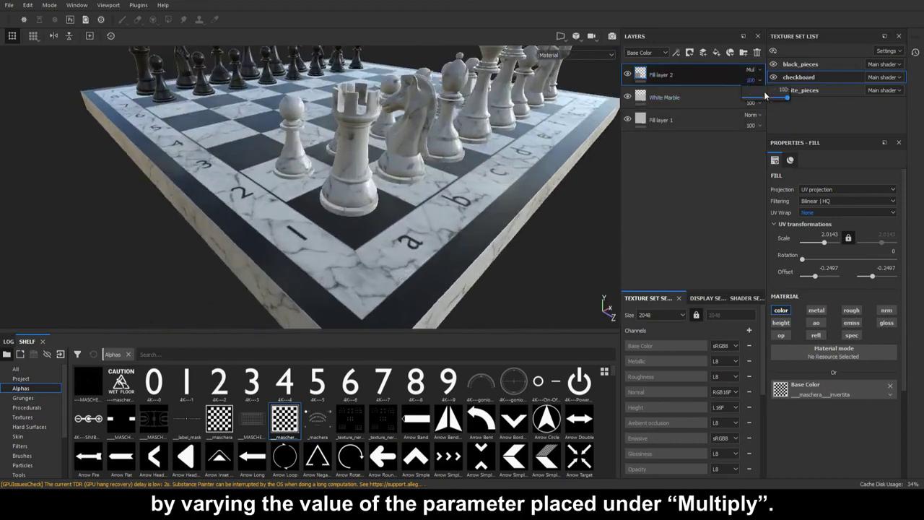
mouse_move(786, 98)
left_mouse_down()
mouse_move(745, 101)
mouse_move(809, 104)
mouse_move(739, 103)
mouse_move(788, 97)
left_mouse_up()
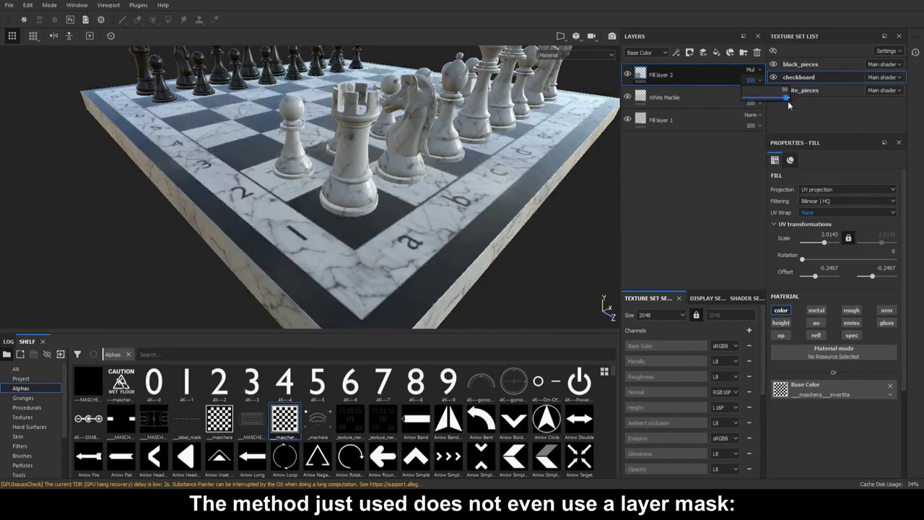
left_click(857, 112)
Examine the checkerboard's placement on the UVs in the 2D-only view, then return to the 3D-only view.
left_click_drag(601, 187, 466, 255, "alt")
left_click_drag(548, 153, 456, 297, "alt")
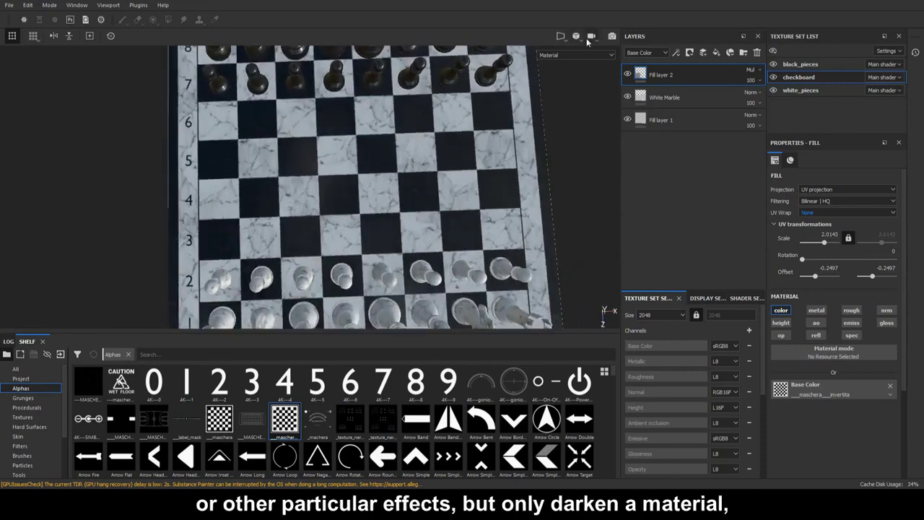
left_click(564, 37)
left_click(572, 73)
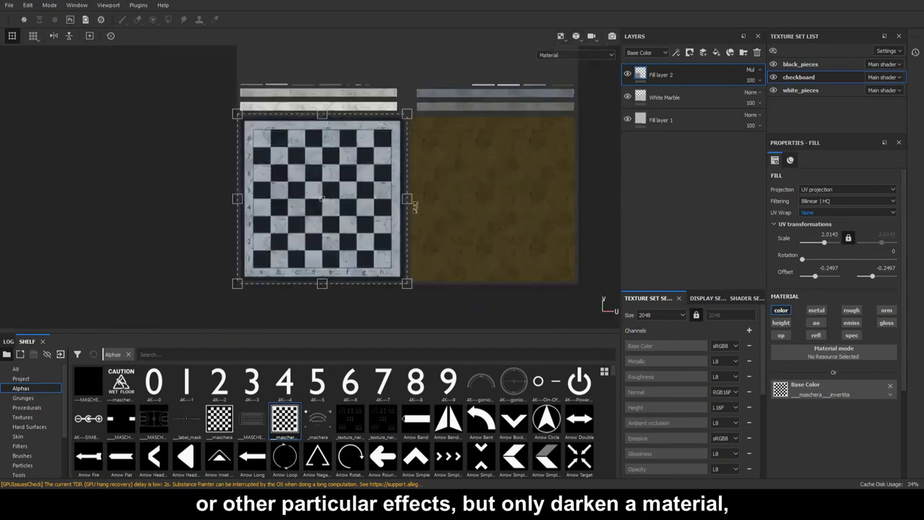
scroll(360, 223, "up", 2)
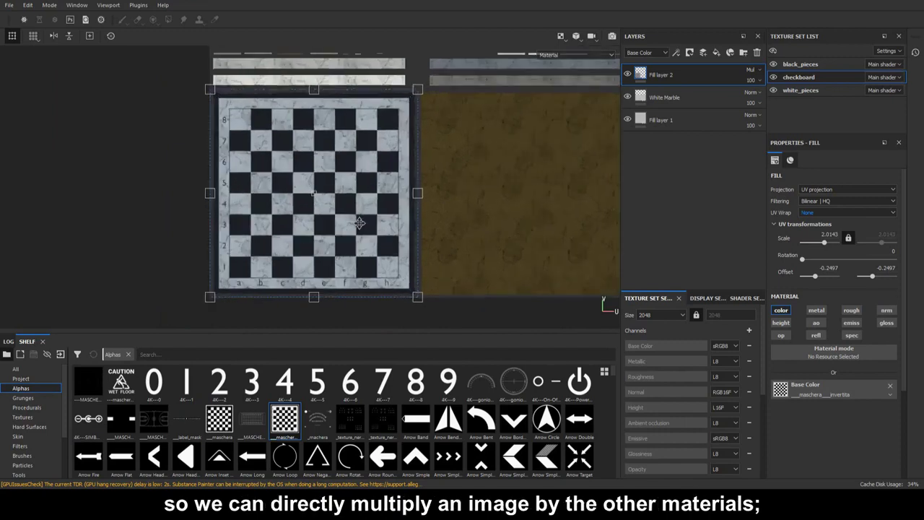
left_click(561, 36)
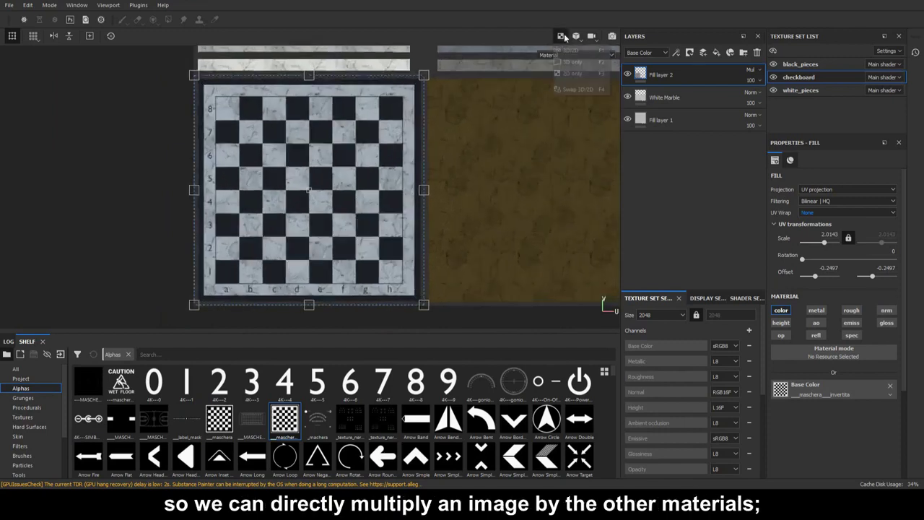
left_click(573, 61)
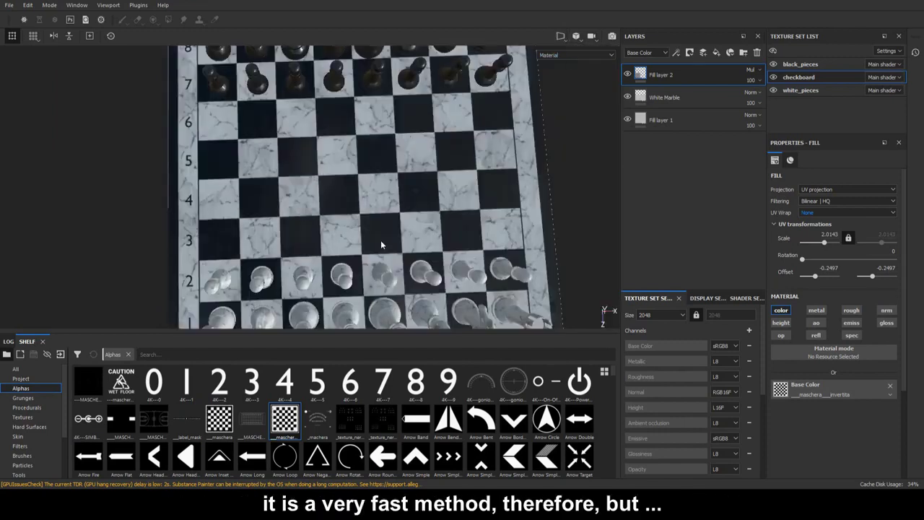
Examine the marble chessboard in 3D from several angles.
left_click_drag(383, 249, 407, 198, "alt")
middle_click_drag(372, 237, 452, 184, "alt")
left_click_drag(451, 185, 481, 148, "alt")
scroll(454, 225, "up", 4)
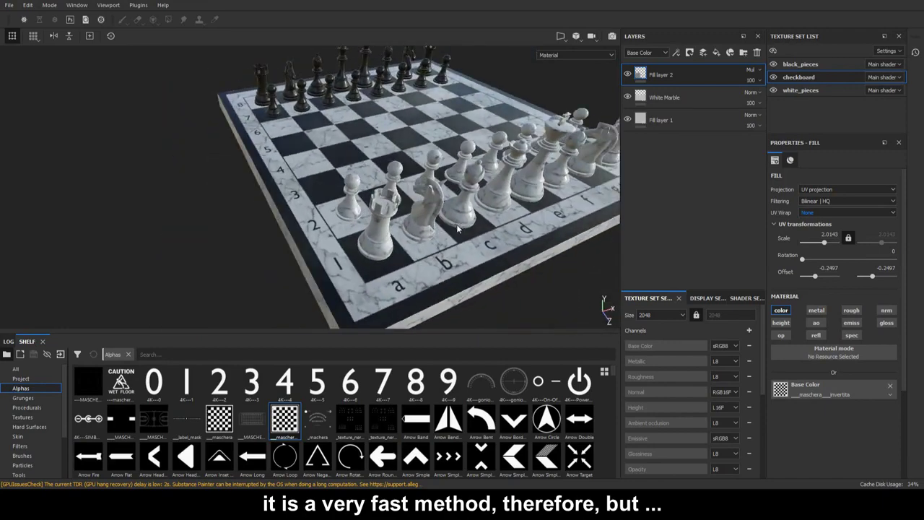
left_click_drag(454, 225, 432, 252, "alt")
left_click_drag(326, 165, 449, 226, "alt")
right_click_drag(449, 226, 421, 221, "shift")
scroll(415, 239, "down", 5)
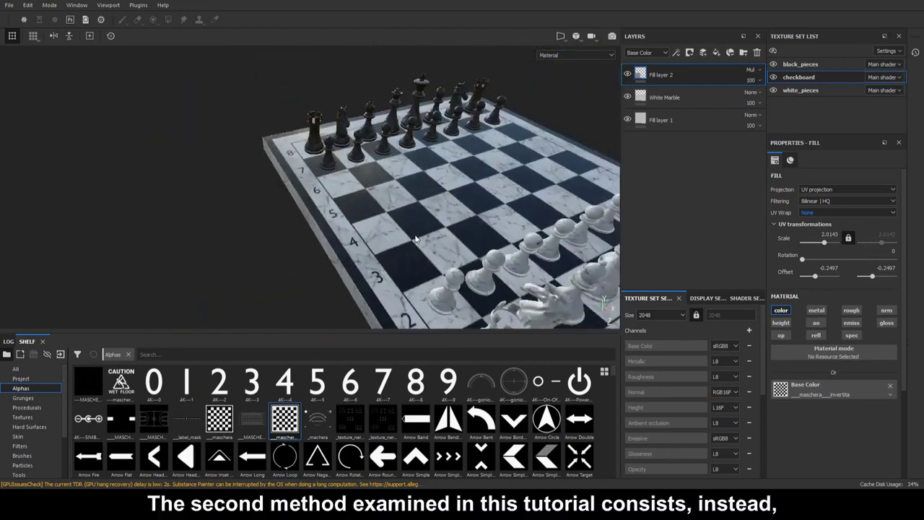
left_click_drag(549, 195, 520, 215, "alt")
middle_click_drag(520, 215, 423, 208, "alt")
scroll(423, 207, "up", 3)
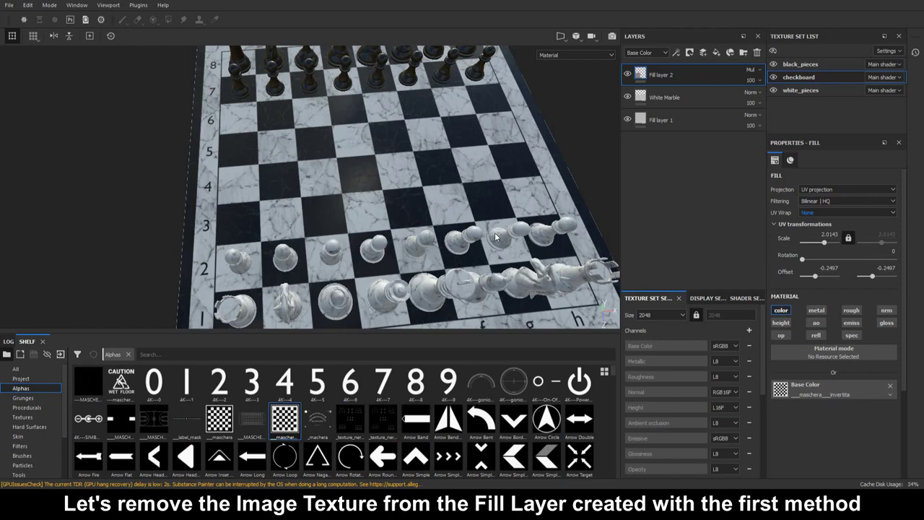
Remove the checkerboard image from Fill layer 2's Base Color and set its uniform color to pure black.
left_click(889, 386)
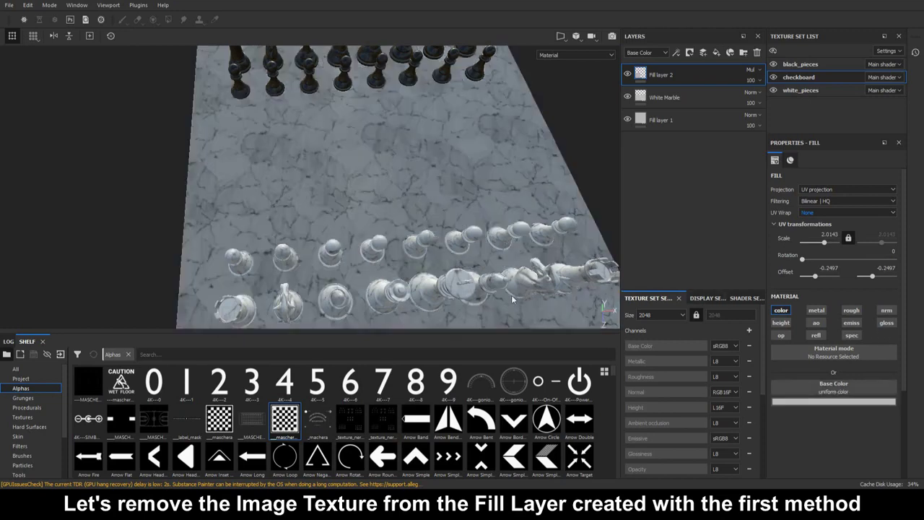
left_click_drag(505, 288, 491, 285, "alt")
middle_click_drag(519, 209, 483, 228, "alt")
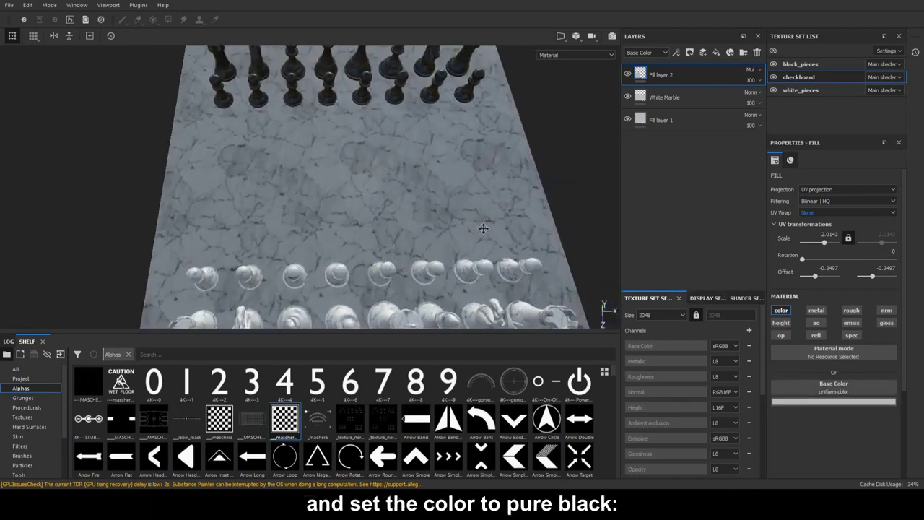
left_click(833, 401)
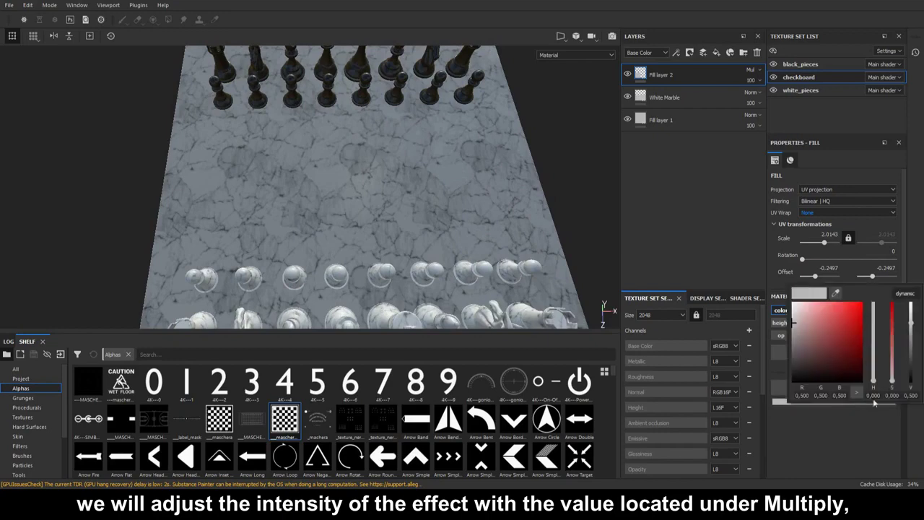
left_click(910, 381)
left_click(96, 221)
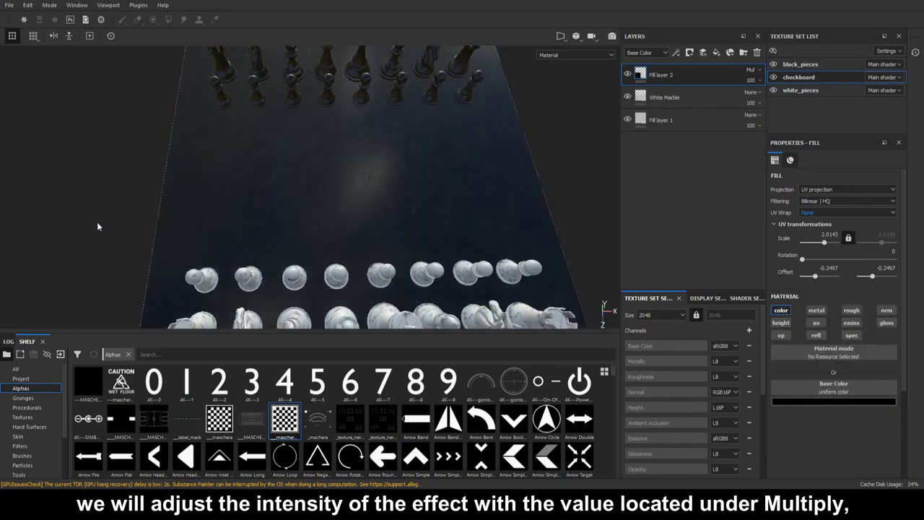
left_click_drag(97, 221, 239, 218, "alt")
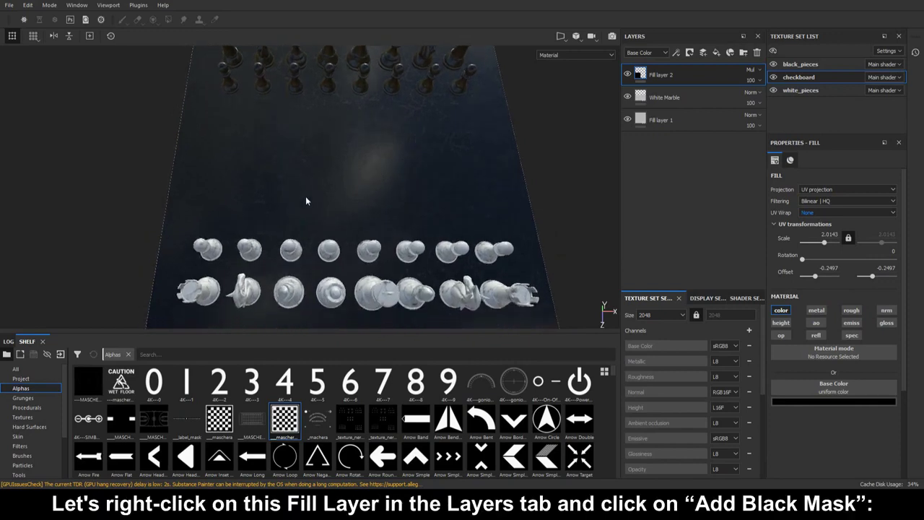
Add a black mask to Fill layer 2 and show the board in side-by-side 3D and 2D views.
right_click(682, 75)
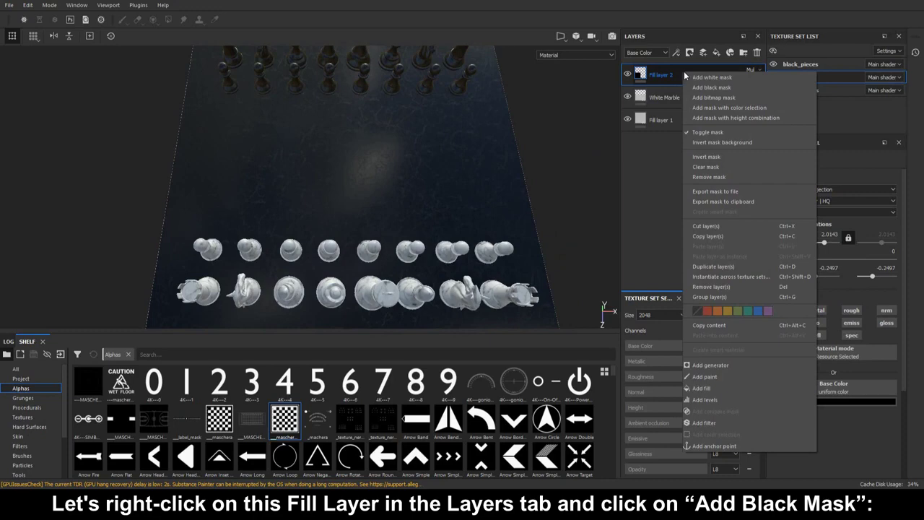
left_click(707, 86)
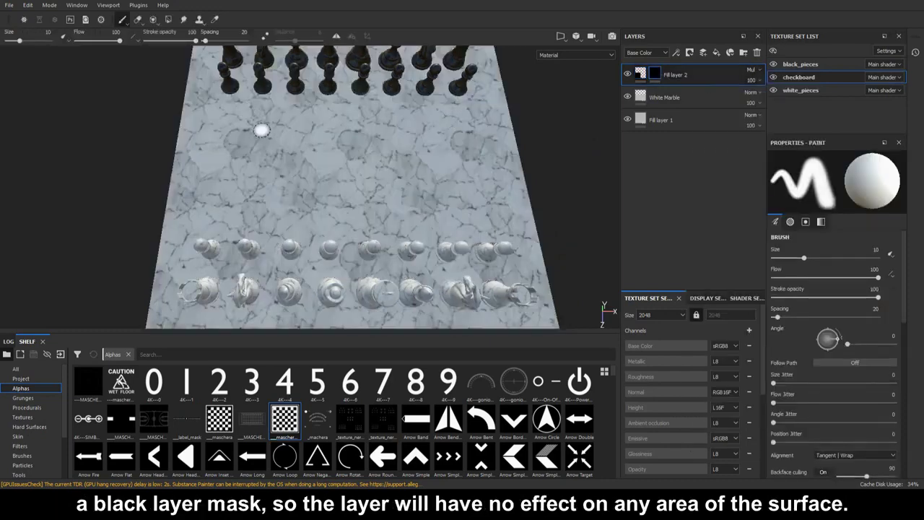
left_click(561, 37)
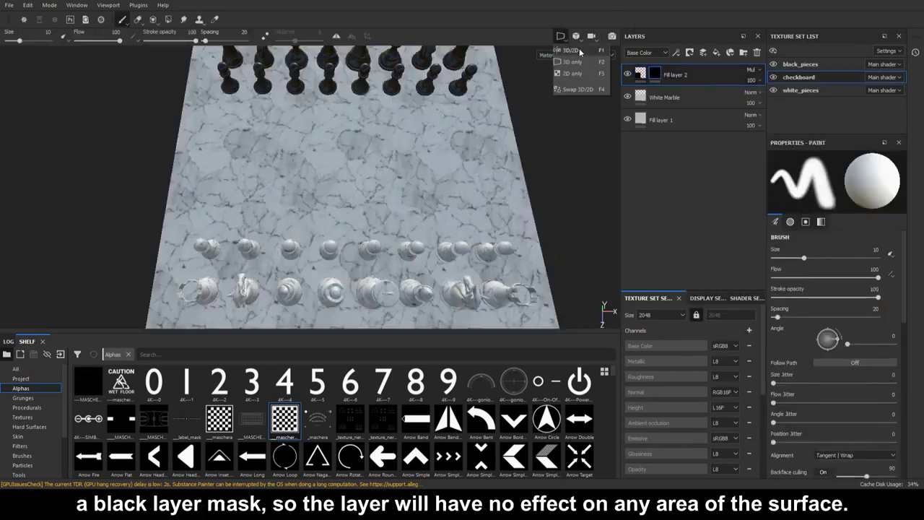
left_click(580, 49)
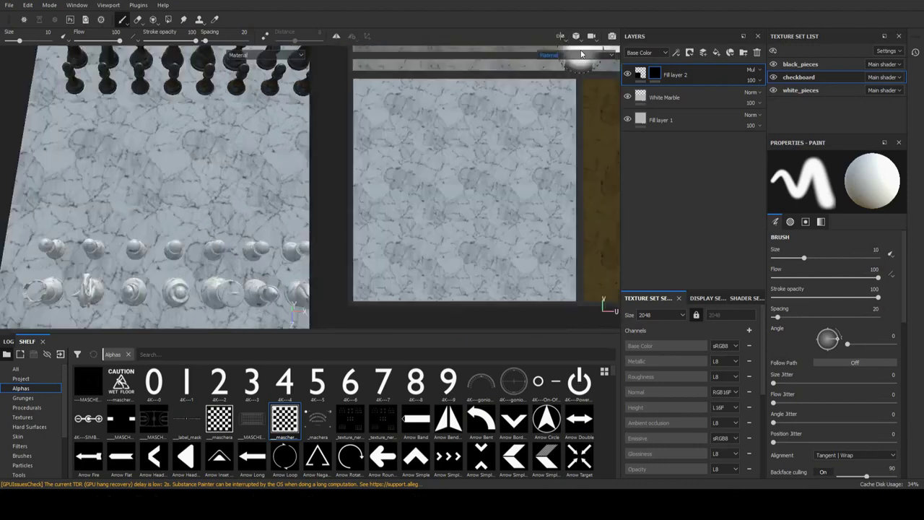
scroll(199, 281, "down", 3)
left_click_drag(202, 278, 165, 264, "alt")
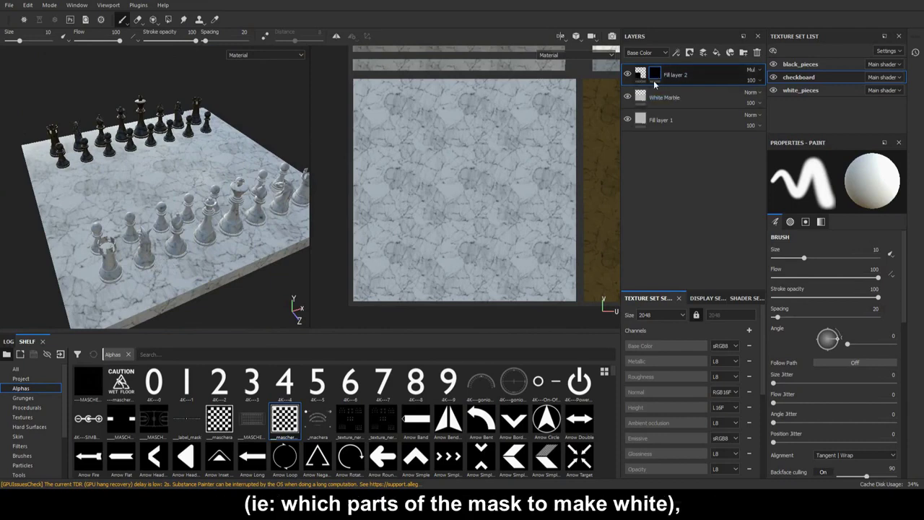
Use Polygon Fill in polygon mode on Fill layer 2's mask to fill the first, third, fifth and seventh squares of the board's lowest row in white.
mouse_move(655, 79)
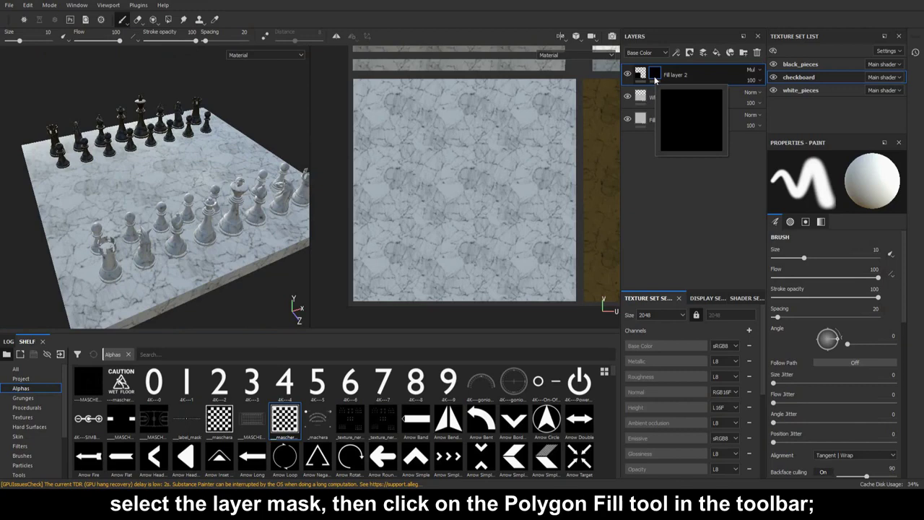
left_click(654, 75)
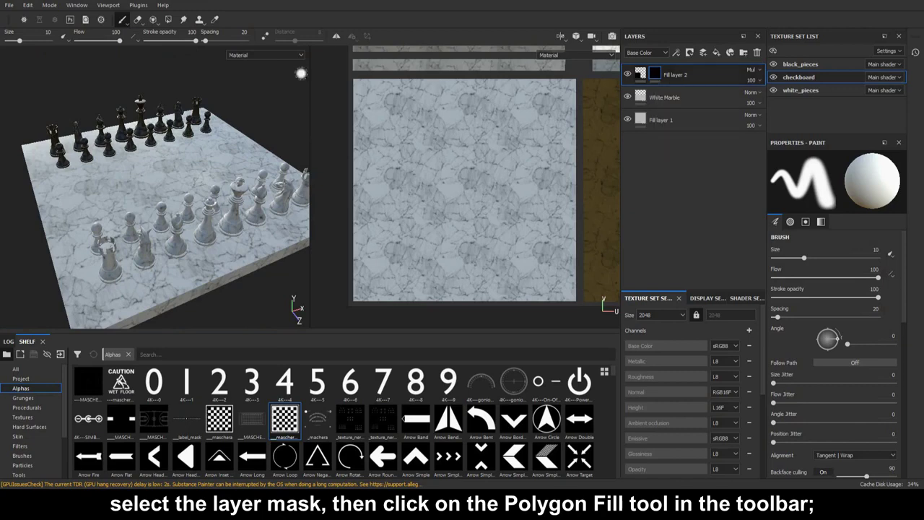
left_click(153, 20)
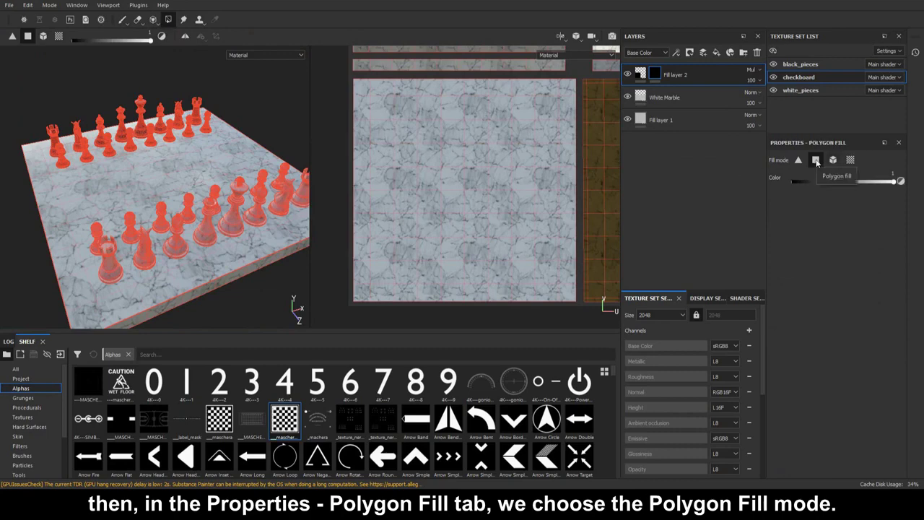
left_click(392, 275)
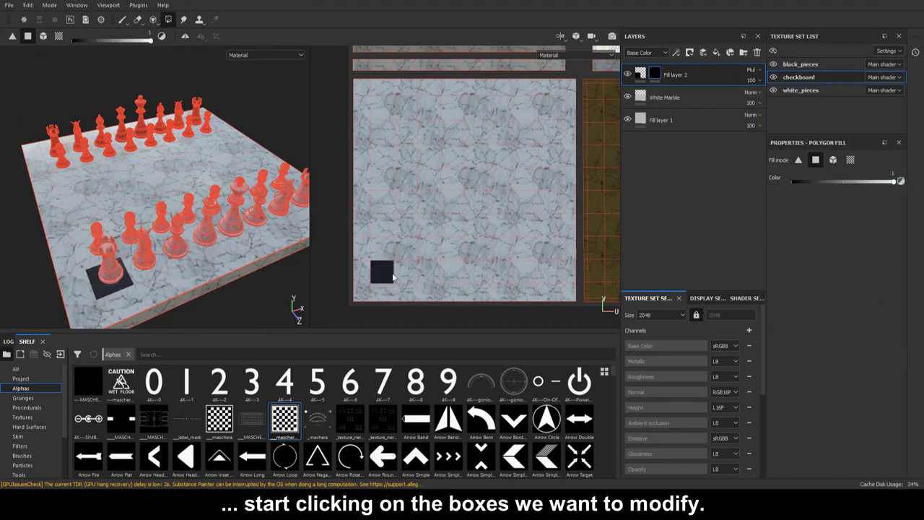
left_click(429, 273)
left_click(475, 273)
left_click(524, 273)
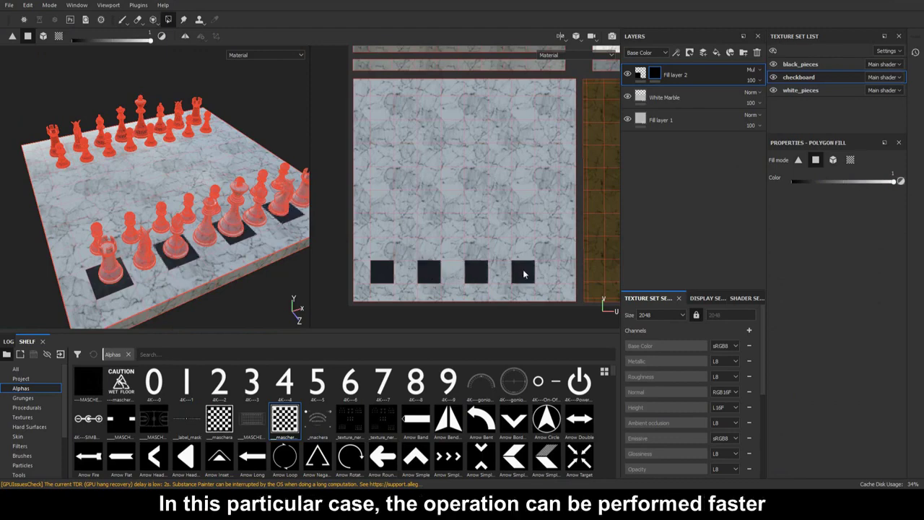
Fill the second, fourth, sixth and eighth squares of the board's second row from below in white on Fill layer 2's mask.
left_click(405, 249)
left_click(452, 248)
left_click(499, 248)
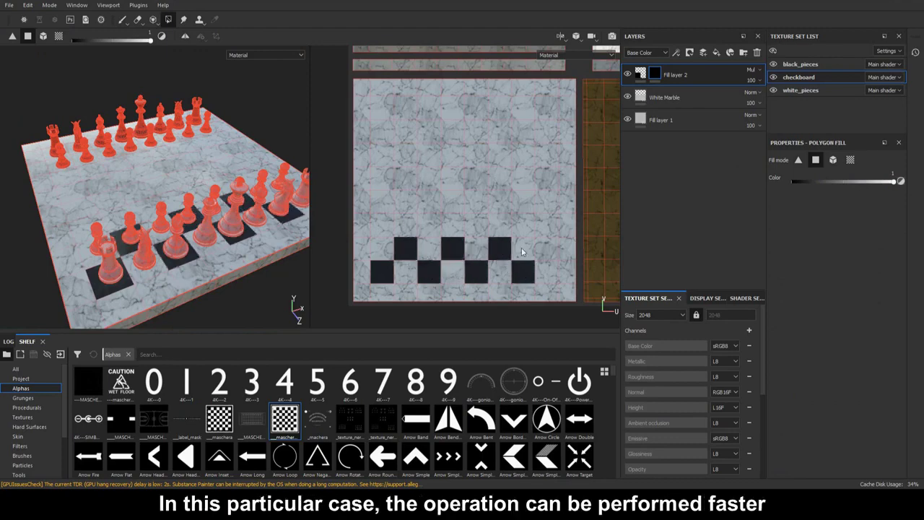
left_click(550, 251)
Fill the even squares of the board's fourth row and the odd squares of its third row, counted from below, in white on the mask.
left_click(546, 201)
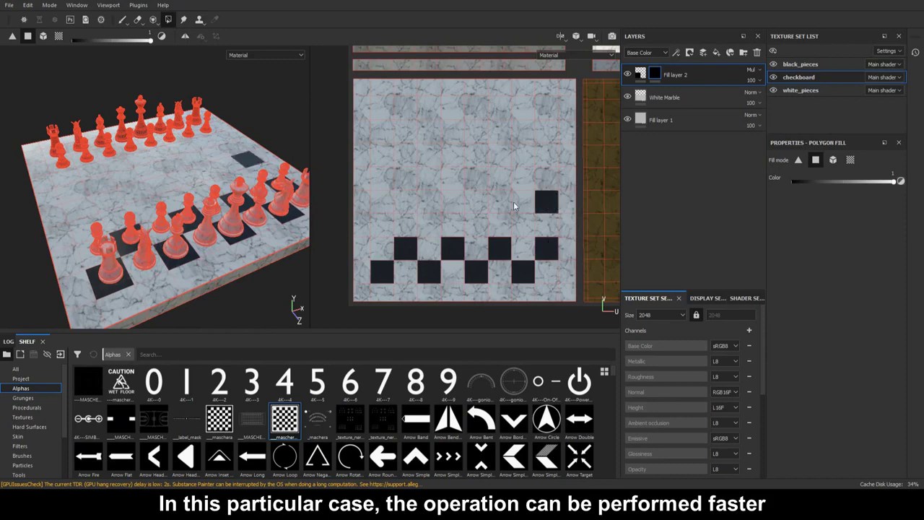
left_click(498, 203)
left_click(452, 203)
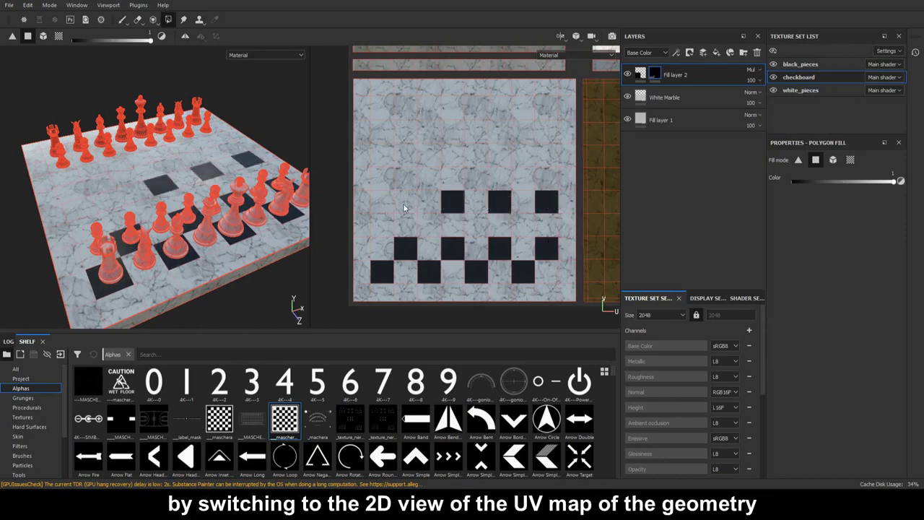
left_click(406, 204)
left_click(430, 229)
left_click(476, 231)
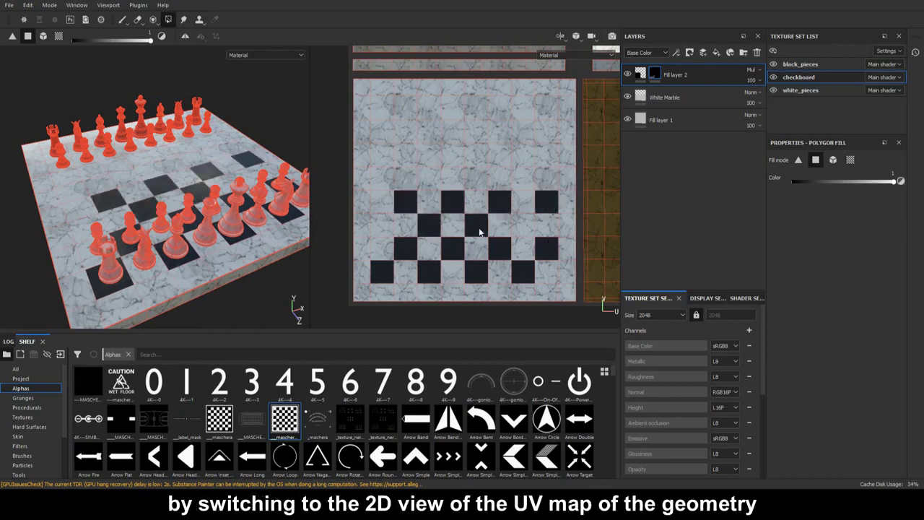
left_click(525, 232)
left_click(383, 229)
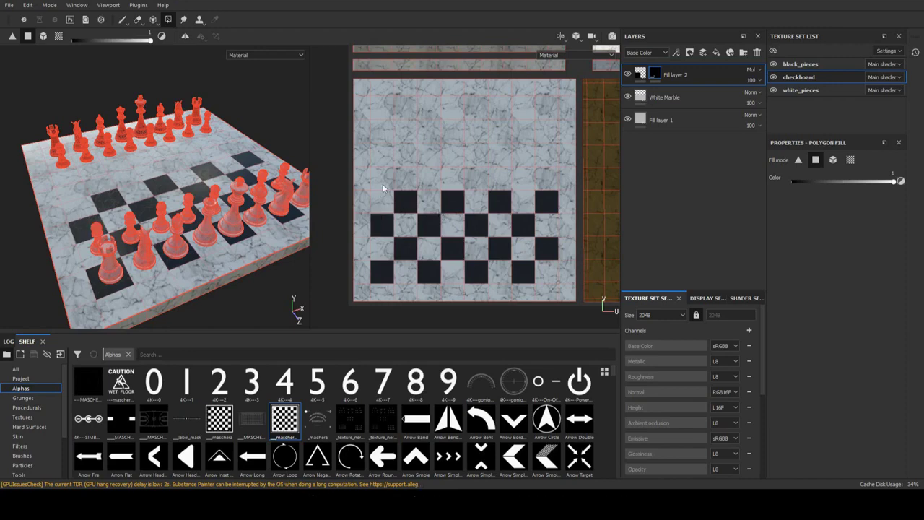
Fill the odd squares of the board's fifth row and the even squares of its sixth row in white on the mask.
left_click(384, 180)
left_click(430, 179)
left_click(478, 177)
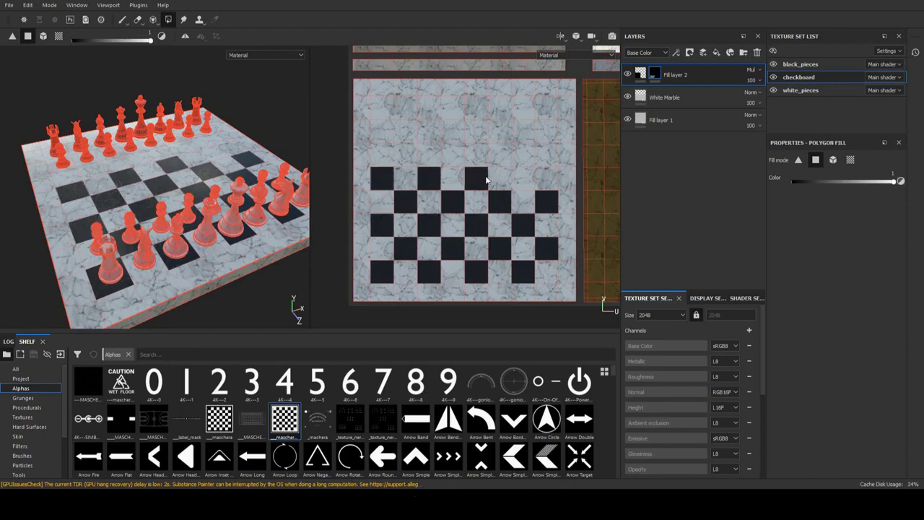
left_click(524, 180)
left_click(408, 157)
left_click(452, 156)
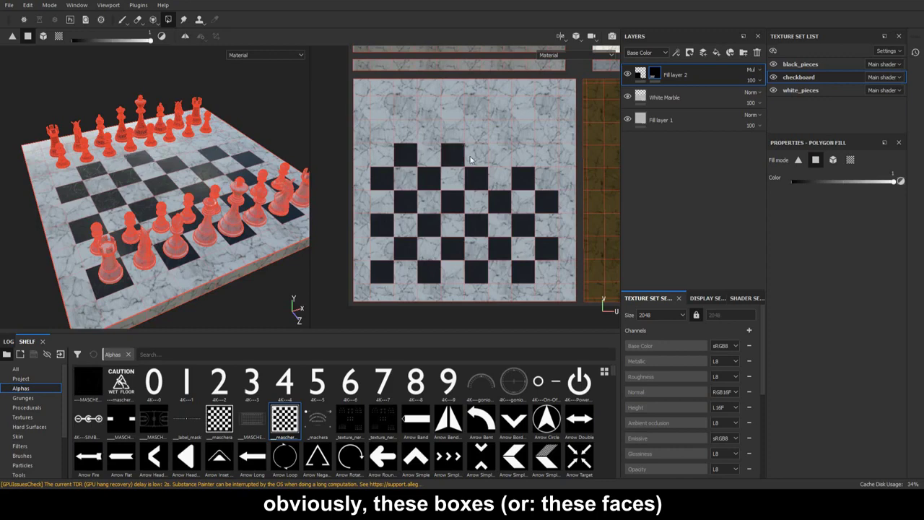
left_click(500, 160)
left_click(548, 157)
Complete the checker pattern by filling the odd squares of the seventh row and the even squares of the eighth row on the mask.
left_click(380, 133)
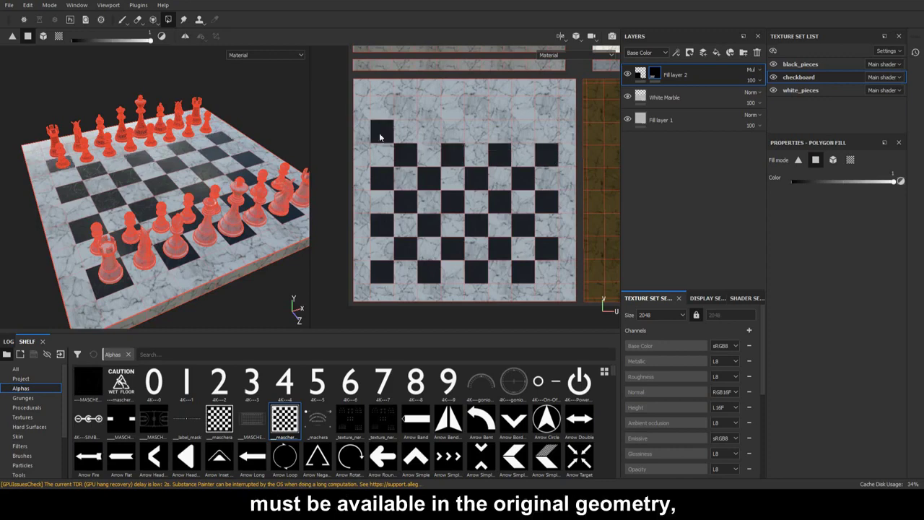
left_click(430, 132)
left_click(480, 131)
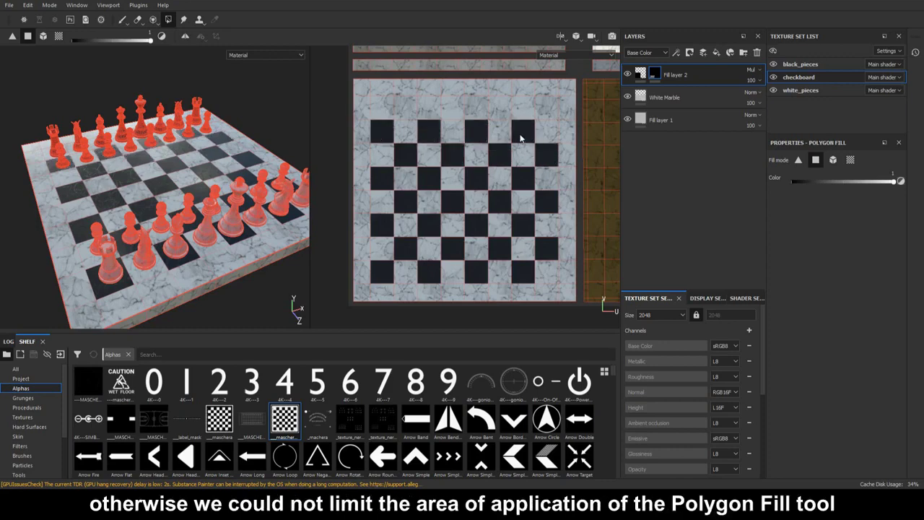
left_click(520, 134)
left_click(403, 107)
left_click(453, 109)
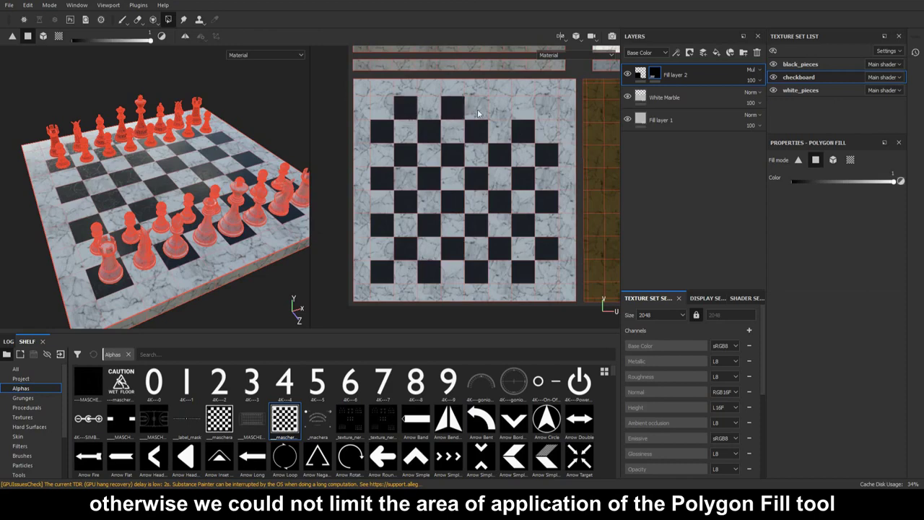
left_click(545, 108)
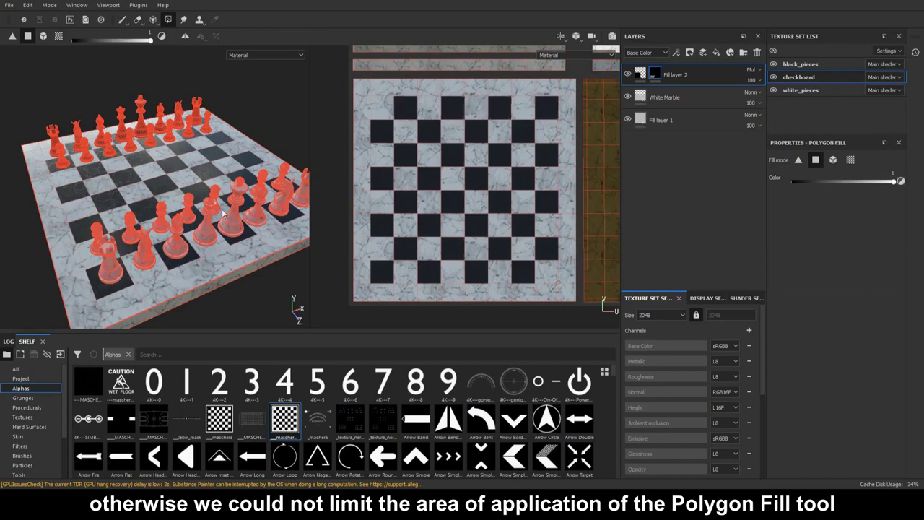
Stamp the numbers 1, 2 and 3 on the board's border beside the three lowest rows, using the Paint tool with the number alphas.
left_click_drag(221, 208, 186, 197, "alt")
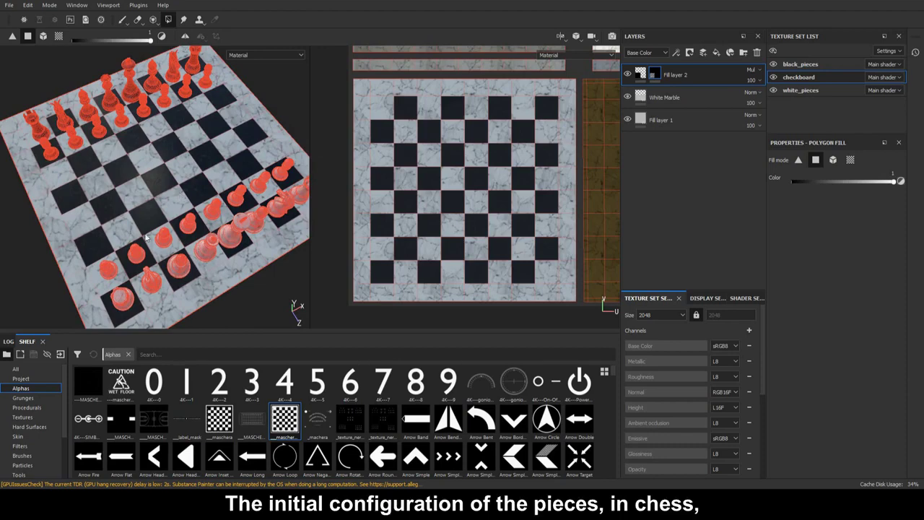
left_click_drag(146, 237, 184, 167, "alt")
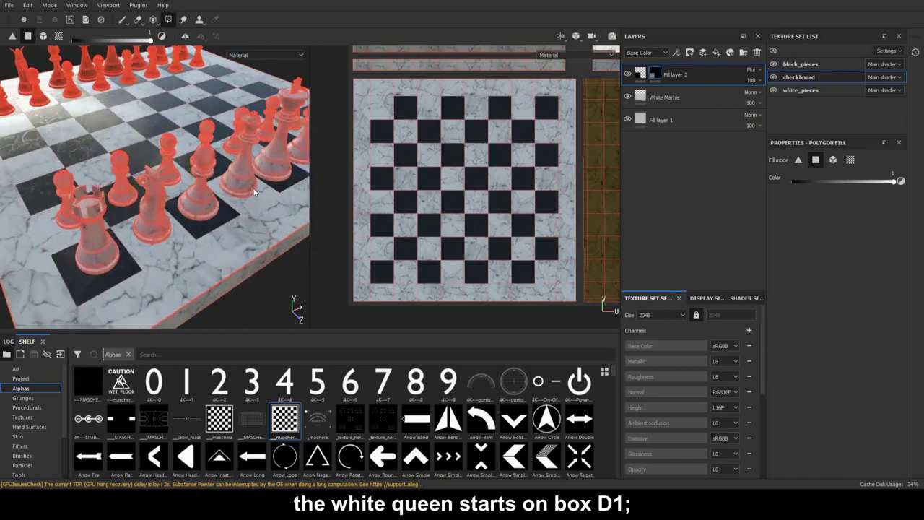
left_click_drag(230, 224, 231, 224, "alt")
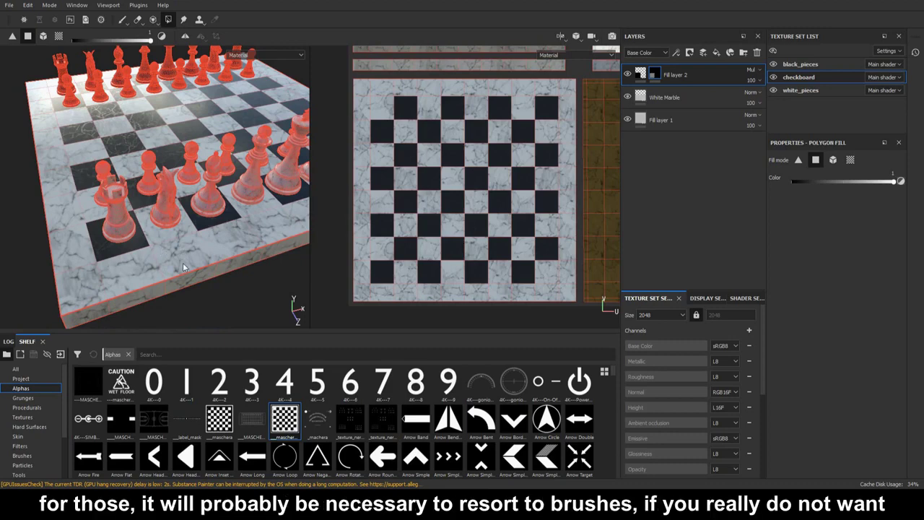
left_click(122, 20)
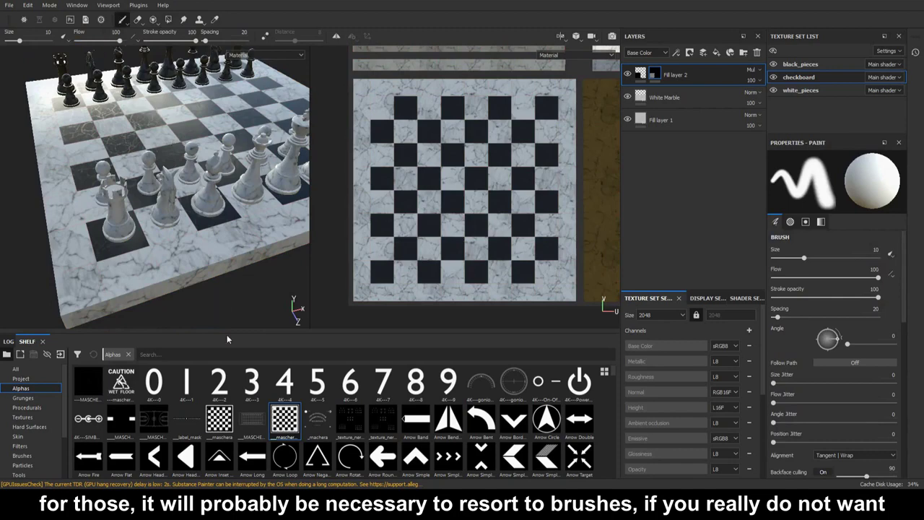
left_click(195, 384)
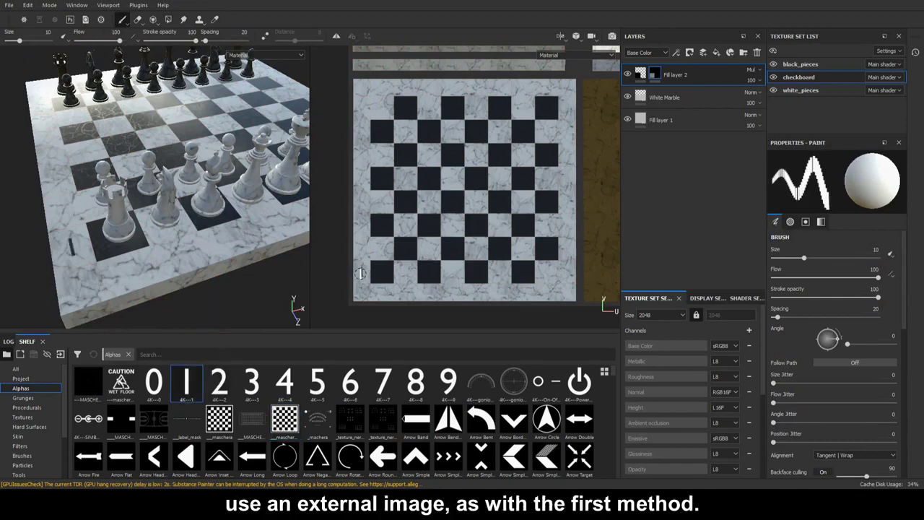
left_click(218, 382)
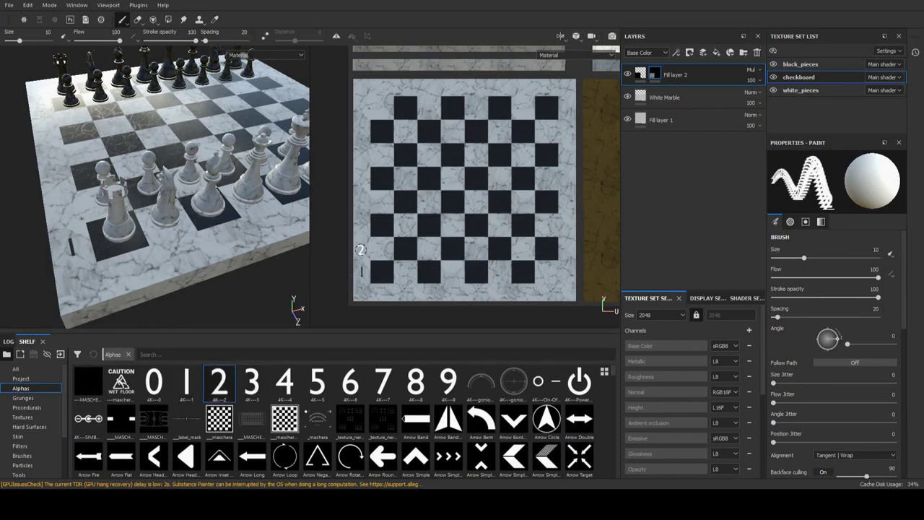
left_click(363, 249)
left_click(251, 383)
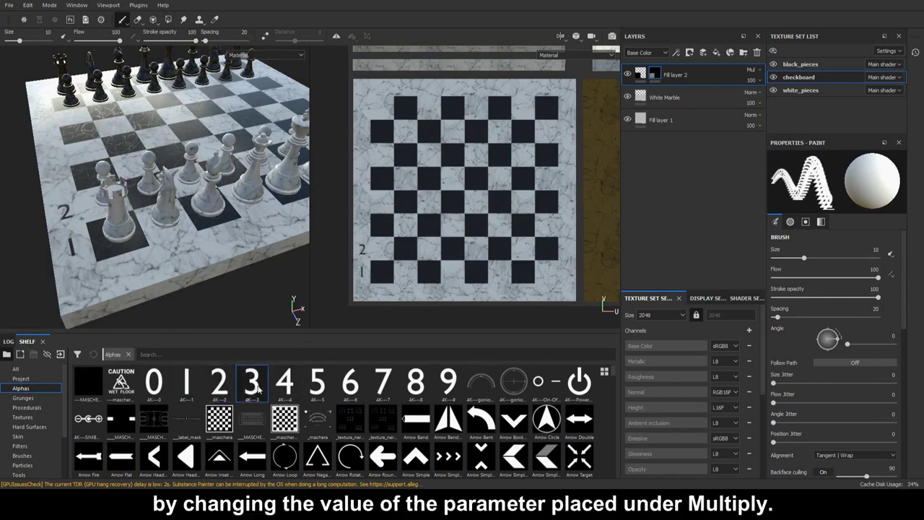
left_click(362, 226)
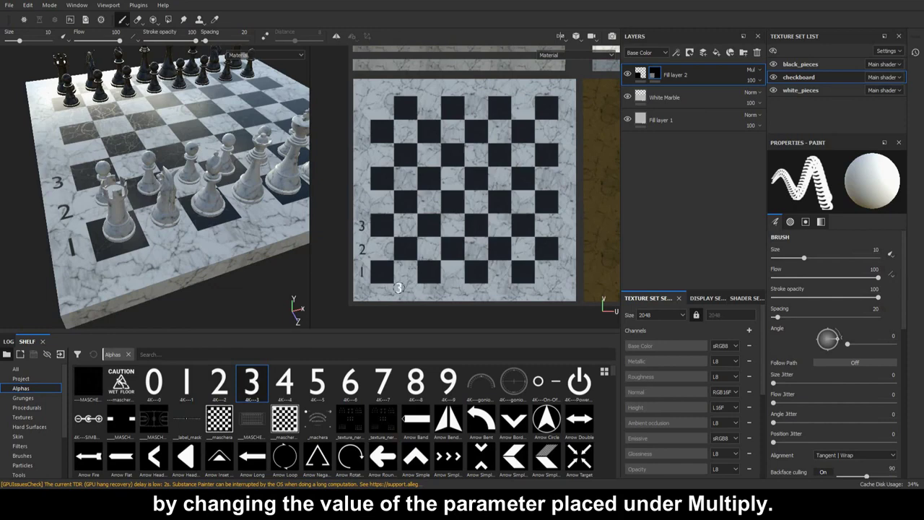
Try out the opacity of Fill layer 2 and stamp the number 4 on the border beside the fourth row.
left_click(751, 80)
left_click_drag(788, 97, 809, 106)
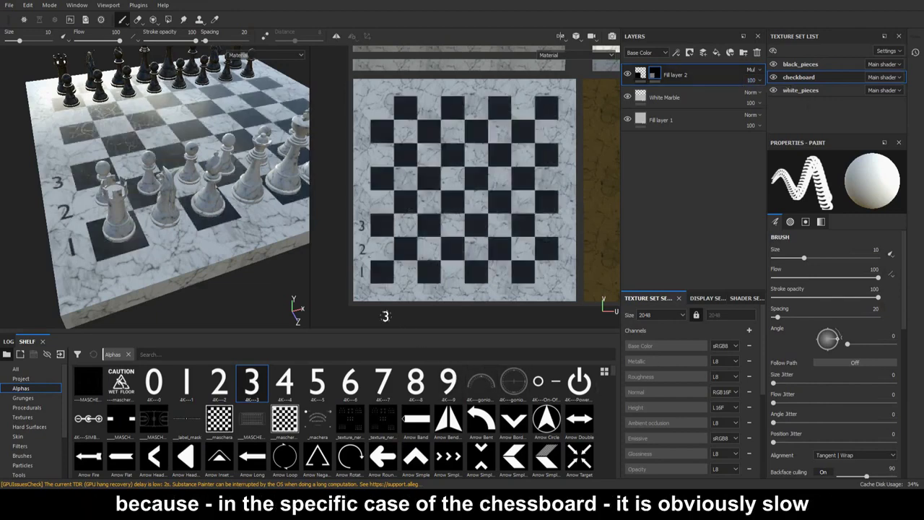
left_click(284, 382)
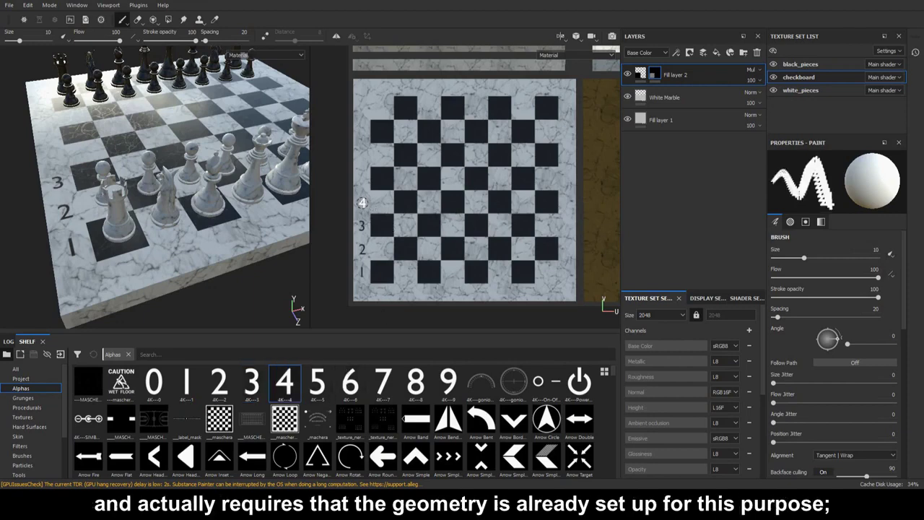
left_click(363, 203)
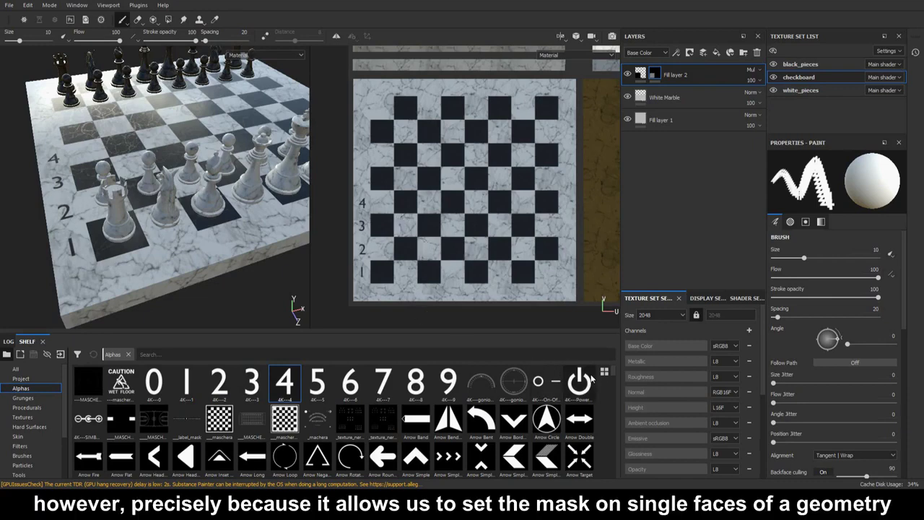
scroll(613, 379, "down", 5)
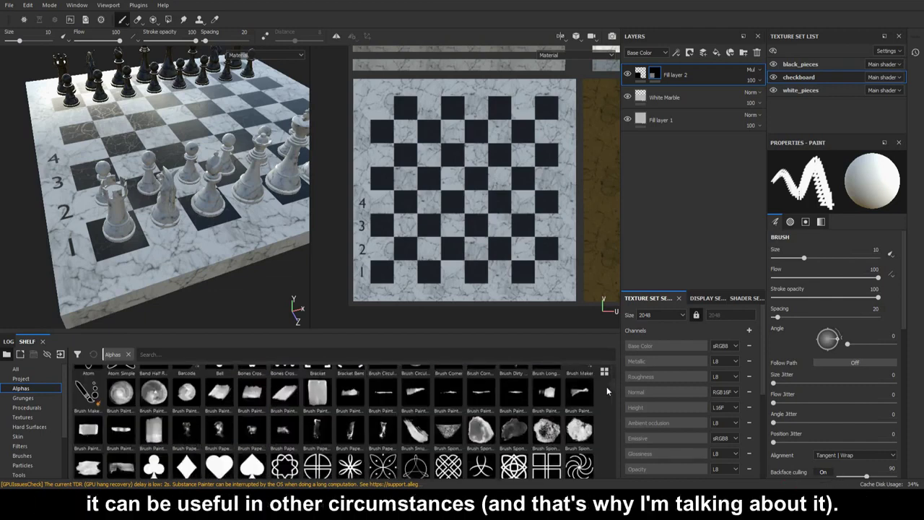
scroll(606, 386, "down", 3)
scroll(602, 393, "down", 5)
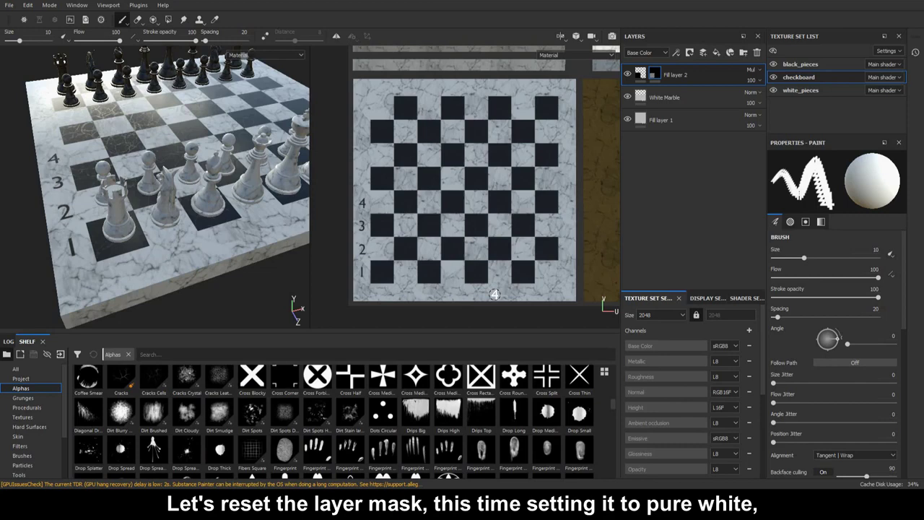
Reset Fill layer 2's mask to a white mask and show only the 3D view of the board.
right_click(654, 78)
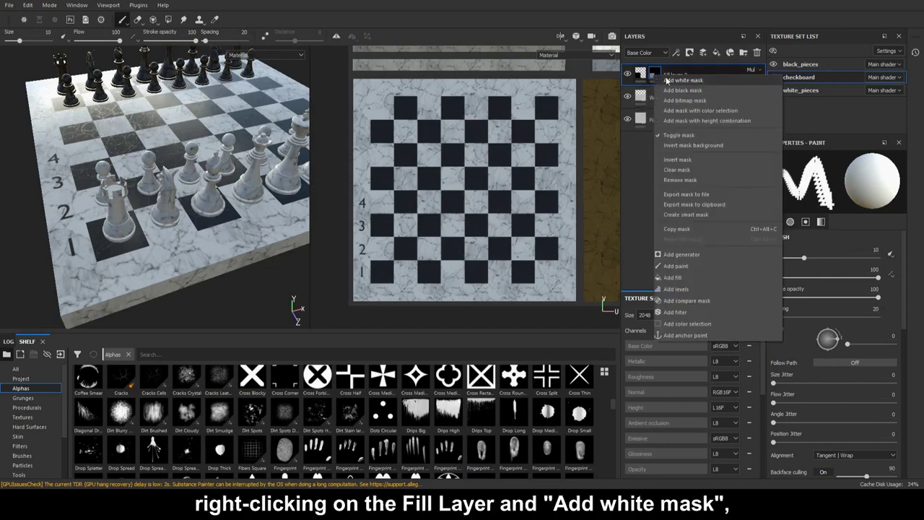
left_click(682, 80)
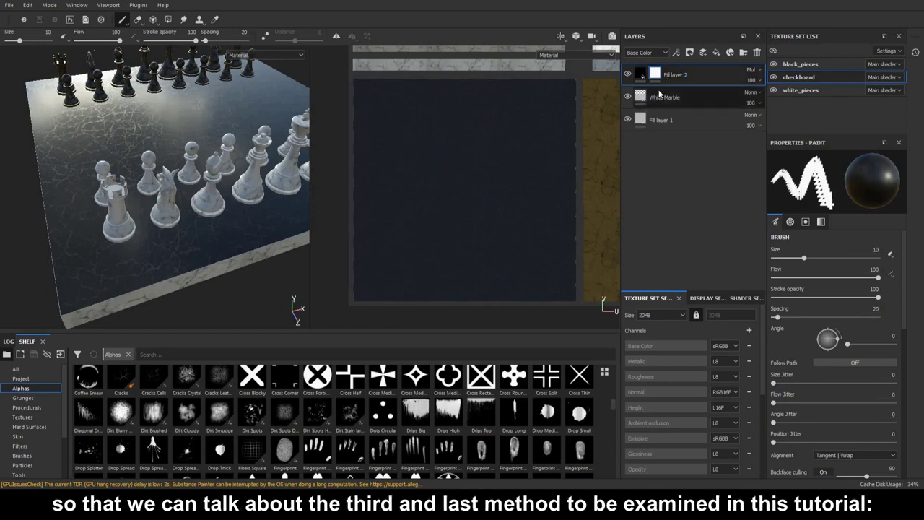
left_click(560, 36)
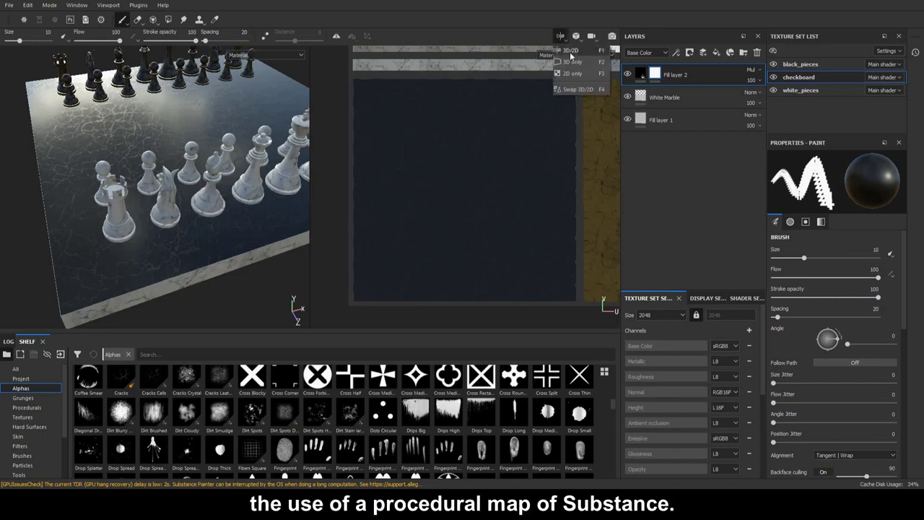
left_click(572, 61)
left_click_drag(406, 221, 454, 215, "alt")
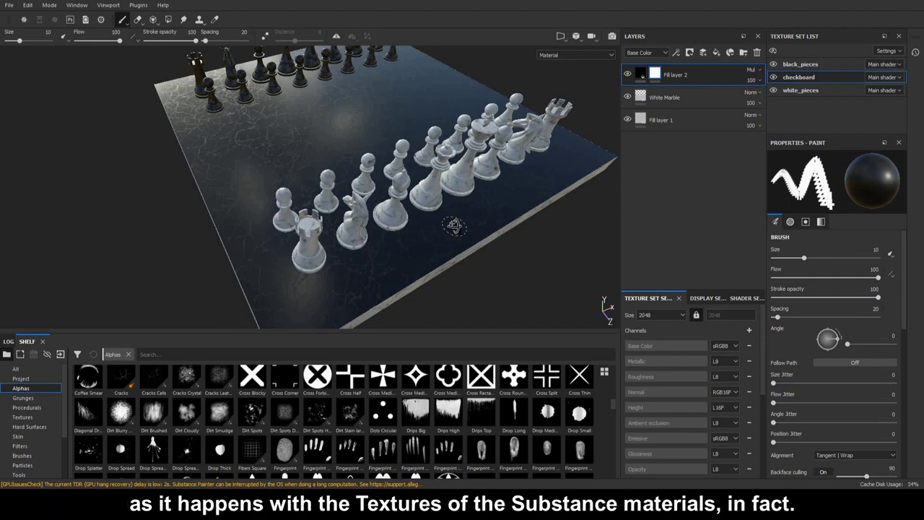
Locate the Checker 1 map among the shelf's procedurals and replace Fill layer 2's mask with a black mask.
left_click(640, 75)
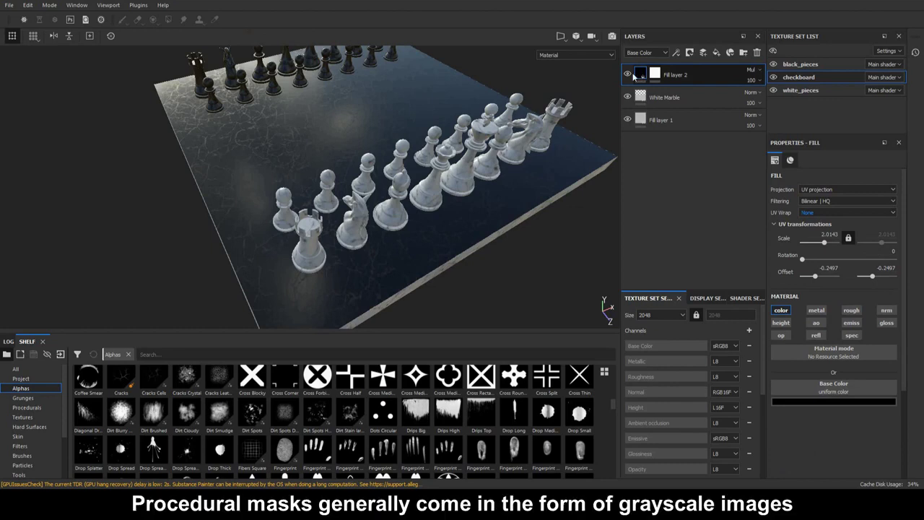
left_click(28, 408)
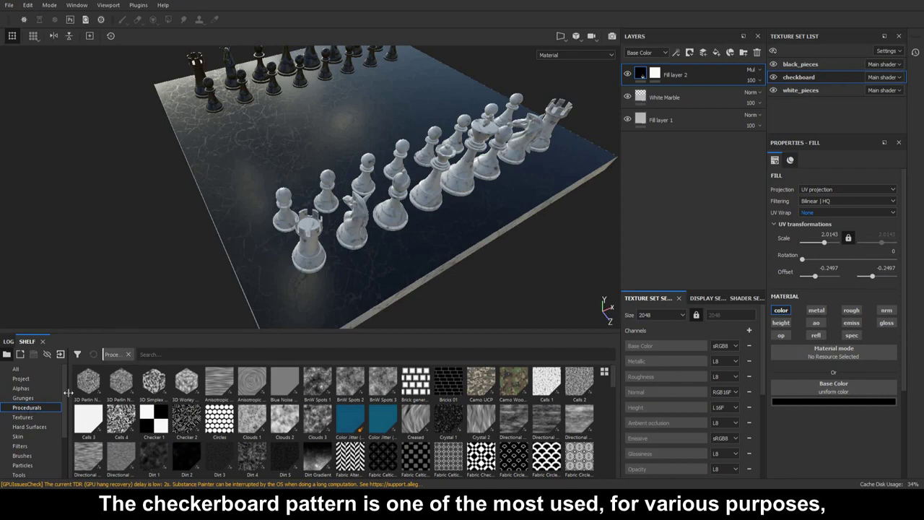
mouse_move(153, 426)
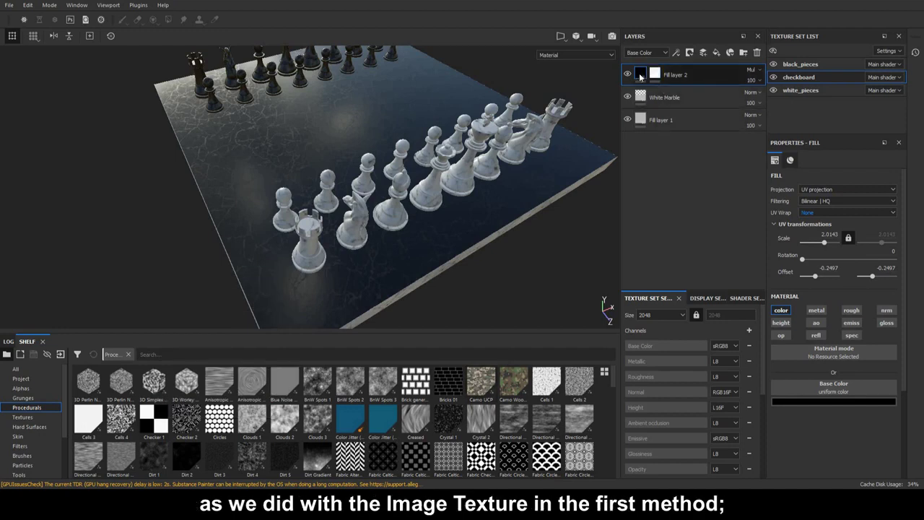
mouse_move(639, 77)
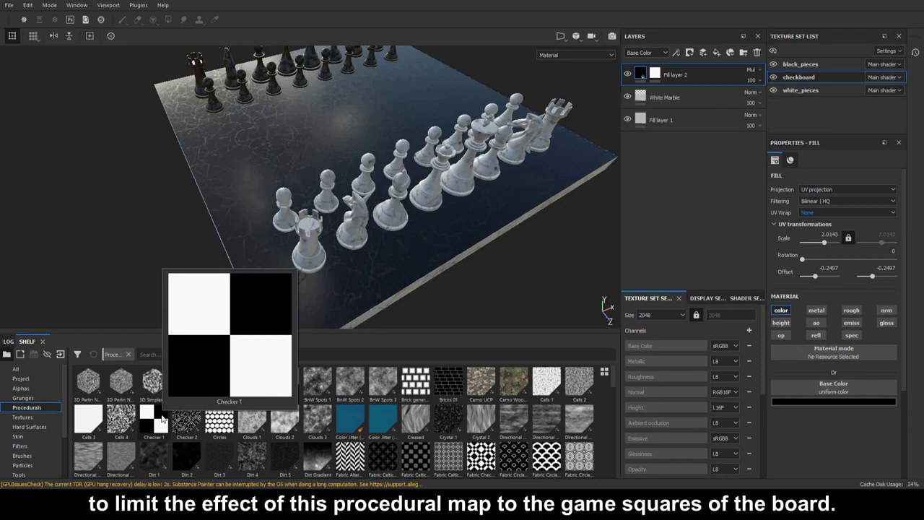
mouse_move(163, 419)
left_mouse_down()
mouse_move(498, 320)
mouse_move(784, 382)
mouse_move(463, 434)
mouse_move(137, 402)
mouse_move(160, 413)
left_mouse_up()
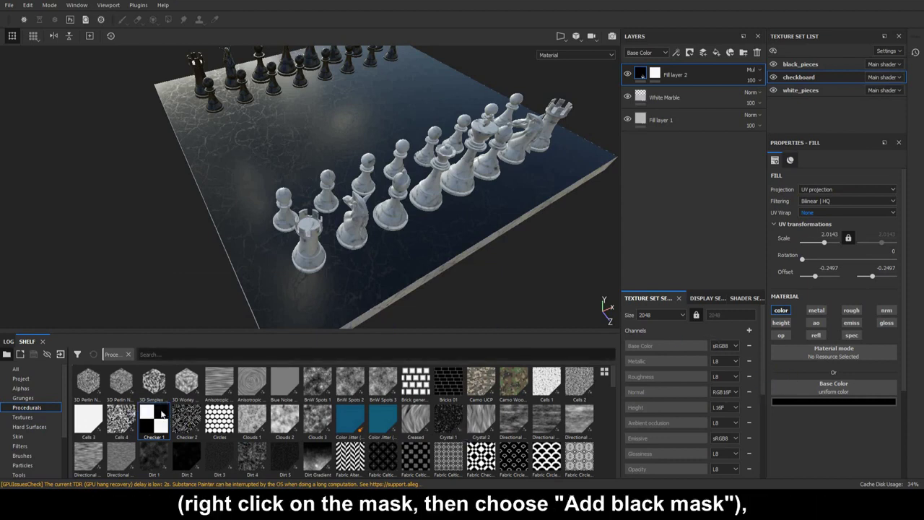
right_click(655, 75)
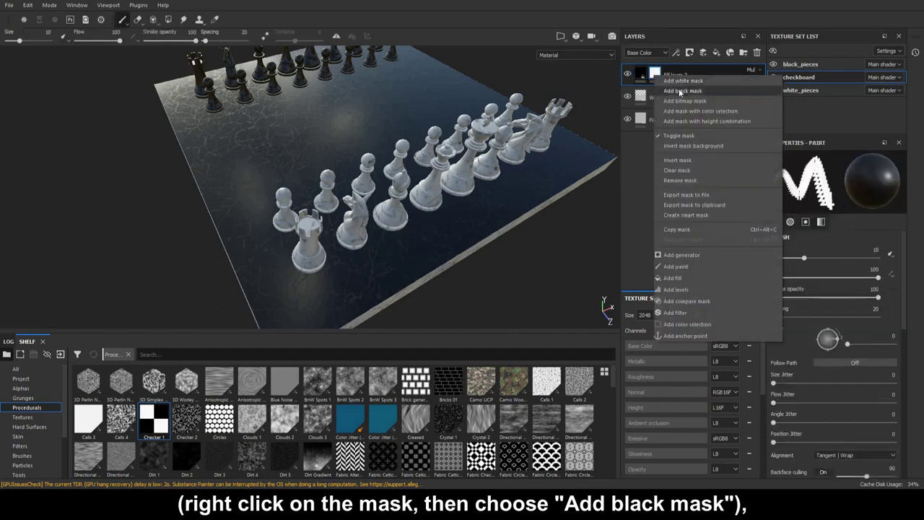
left_click(682, 91)
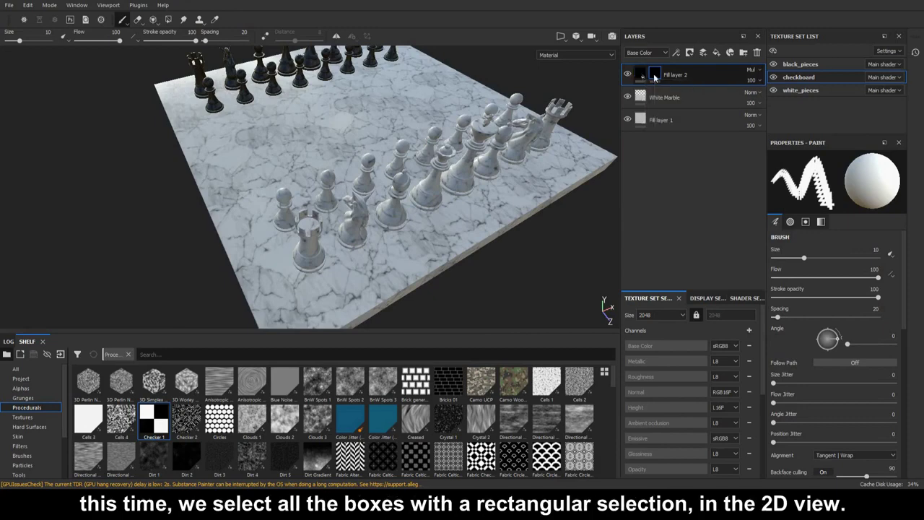
Fill the board's 8×8 block of squares in Fill layer 2's mask using Polygon Fill in the 2D view, and return to 3D.
left_click(168, 19)
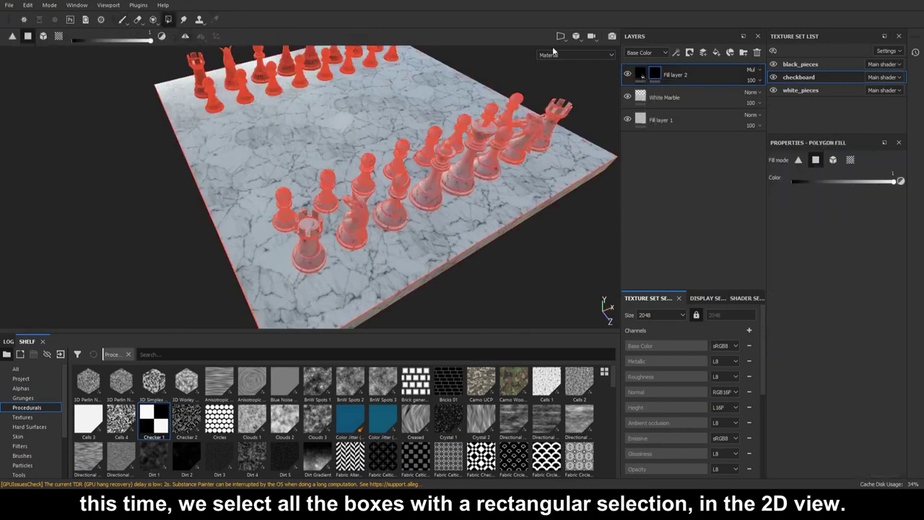
left_click(560, 38)
left_click(577, 76)
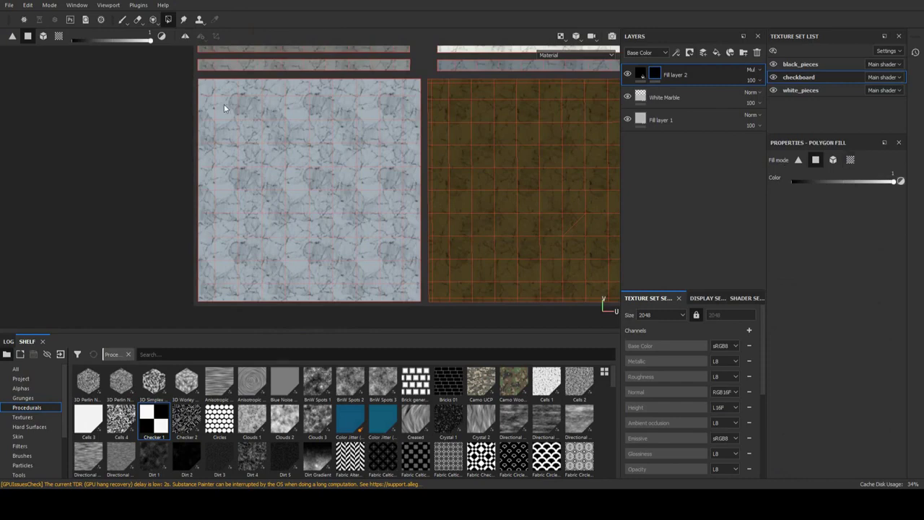
mouse_move(224, 108)
left_mouse_down()
mouse_move(309, 227)
mouse_move(390, 267)
left_mouse_up()
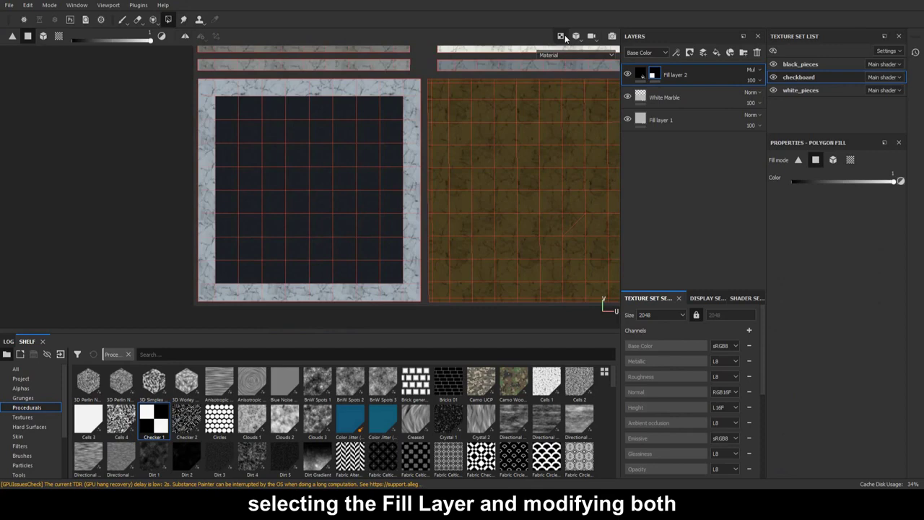
left_click(561, 36)
Assign the Checker 1 procedural as Fill layer 2's Base Color and set its pattern tiling to 5.
left_click(640, 74)
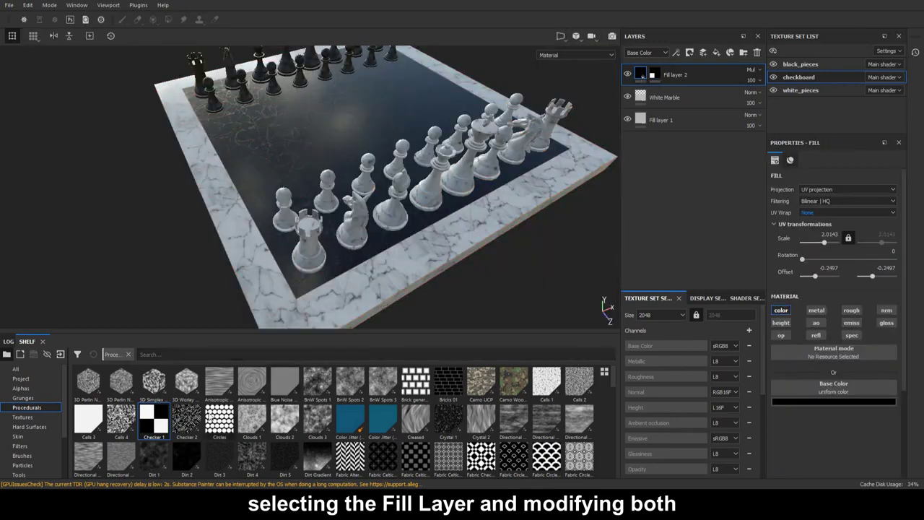
left_click_drag(153, 419, 817, 386)
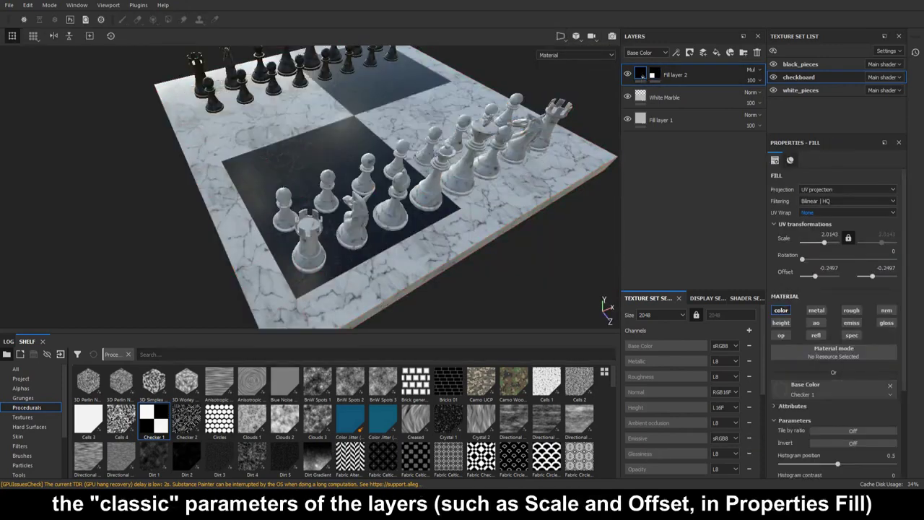
scroll(870, 365, "down", 1)
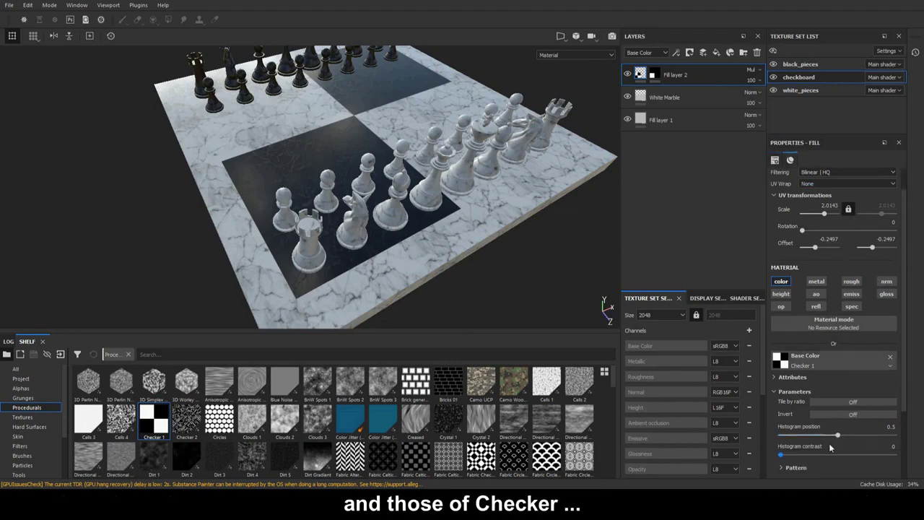
scroll(816, 399, "down", 3)
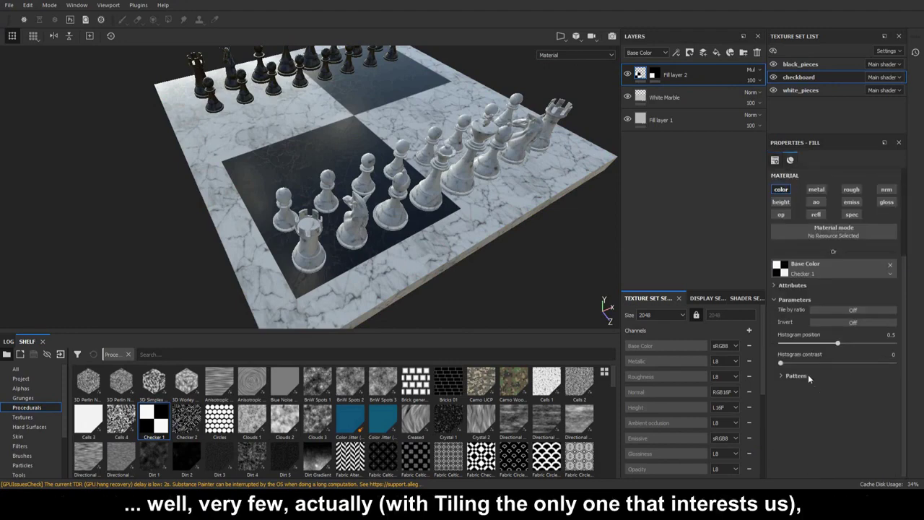
left_click(808, 374)
left_click_drag(795, 397, 819, 396)
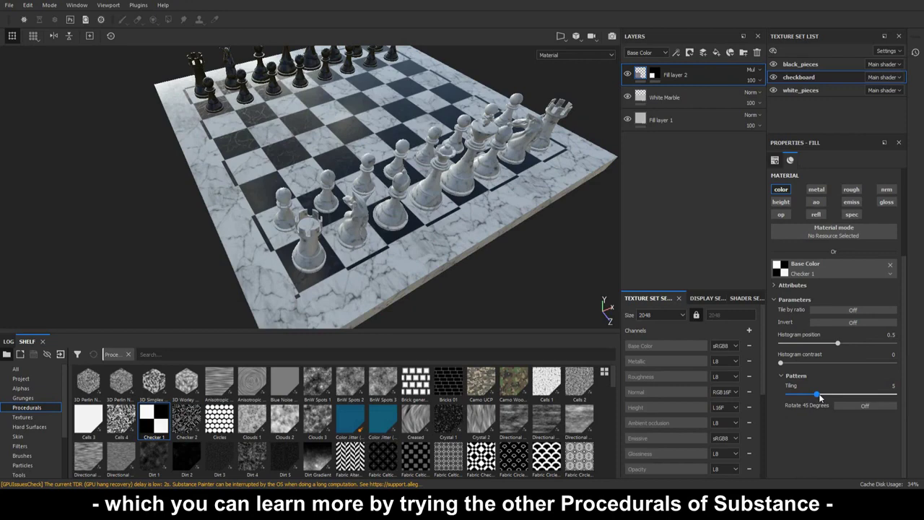
Set Fill layer 2's UV scale to 1 and both offsets to 0, and set the Checker 1 tiling to 10.
scroll(824, 311, "up", 4)
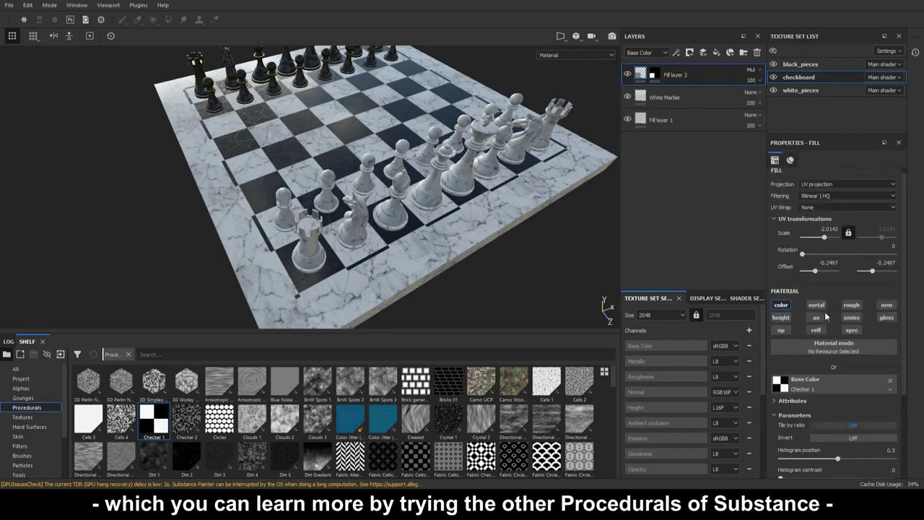
left_click_drag(824, 242, 824, 242)
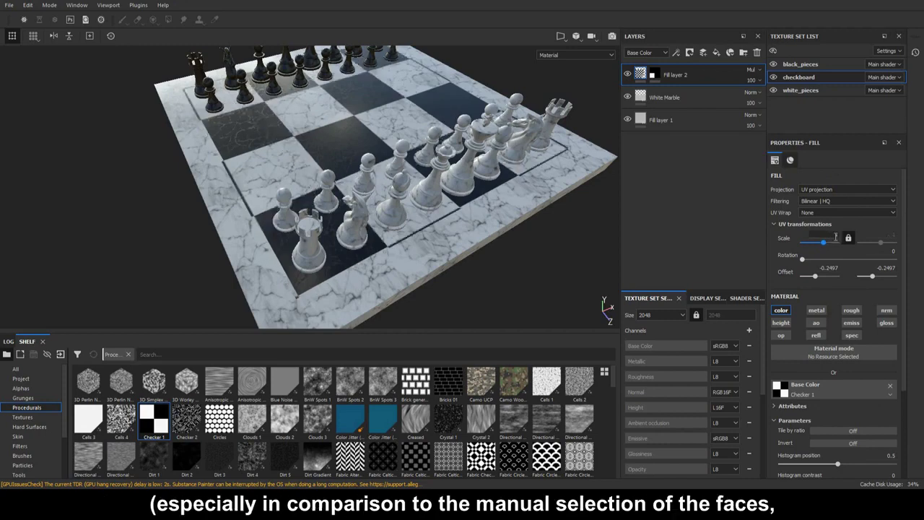
left_click(828, 267)
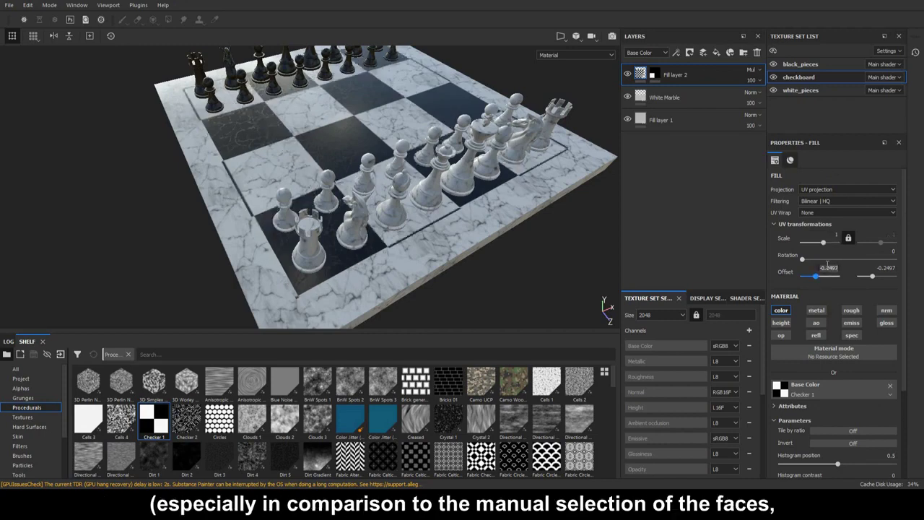
type("0")
key("Return")
left_click(885, 269)
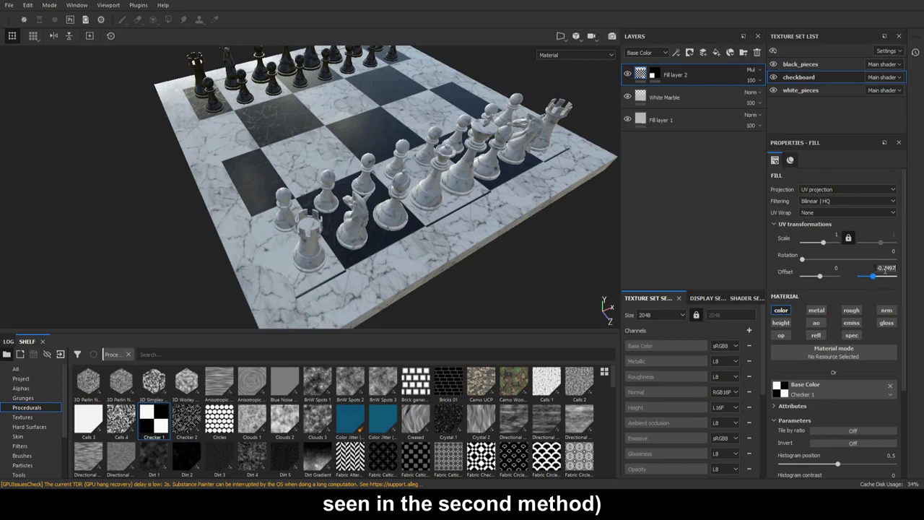
type("0")
key("Return")
scroll(820, 418, "down", 2)
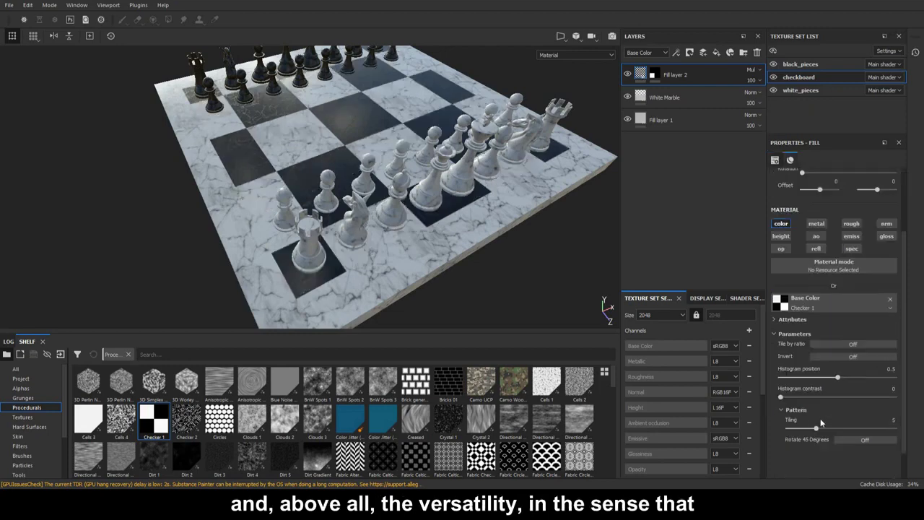
left_click_drag(815, 429, 849, 427)
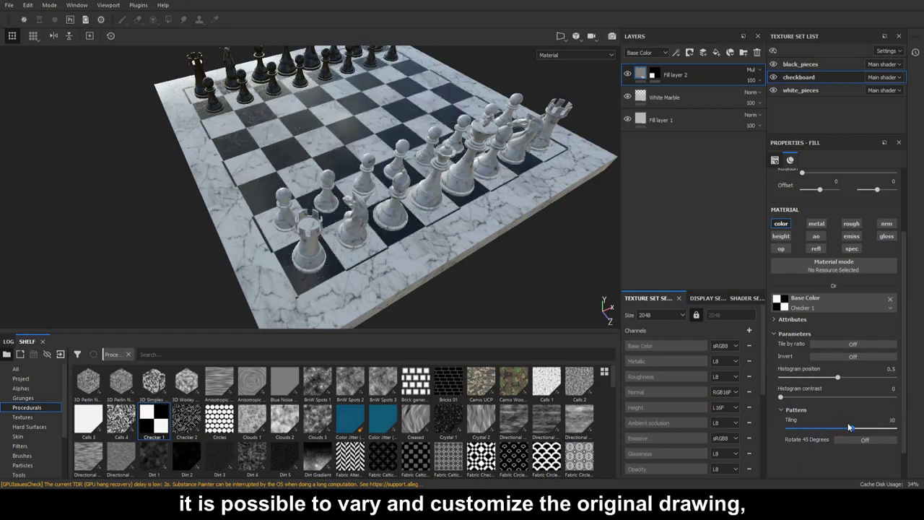
Try UV scales of 0.79 and 0.48 on Fill layer 2's checker pattern and reset the scale to 1.
scroll(868, 297, "up", 3)
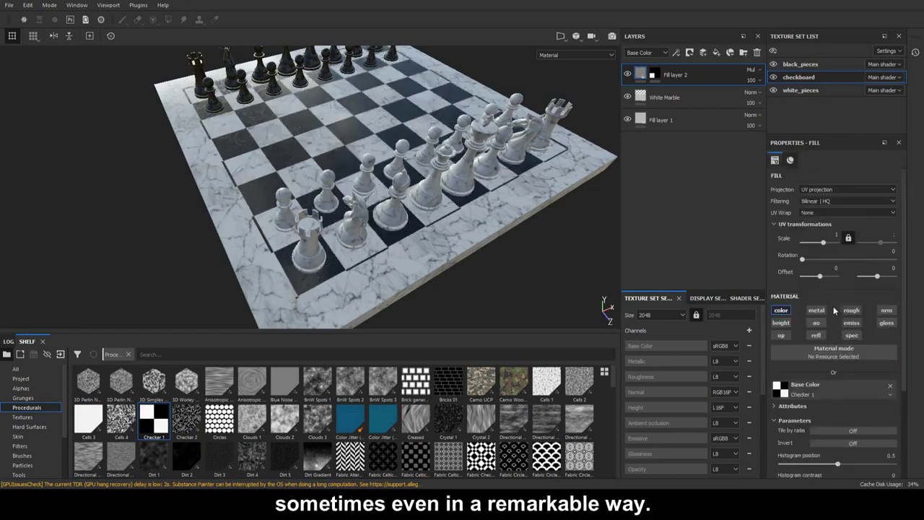
left_click_drag(819, 245, 822, 243)
left_click_drag(520, 111, 511, 217, "alt")
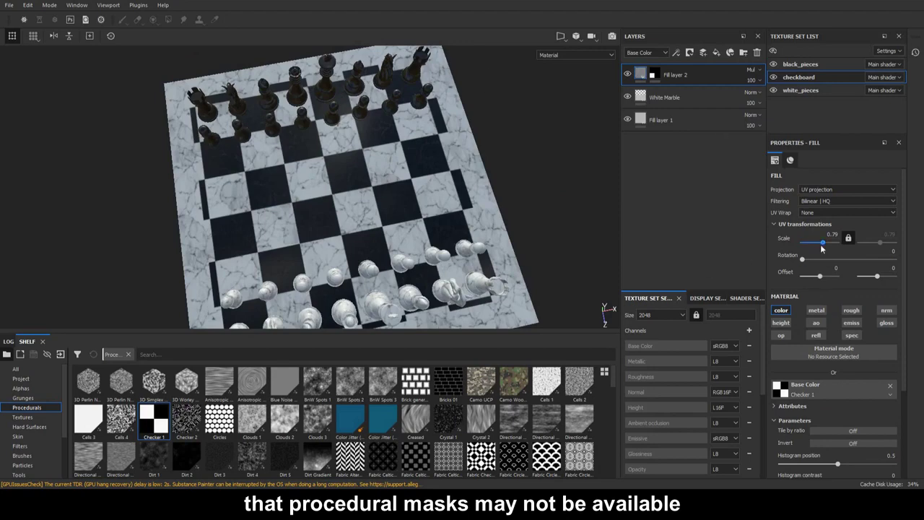
left_click_drag(822, 244, 822, 244)
left_click_drag(433, 276, 471, 217, "alt")
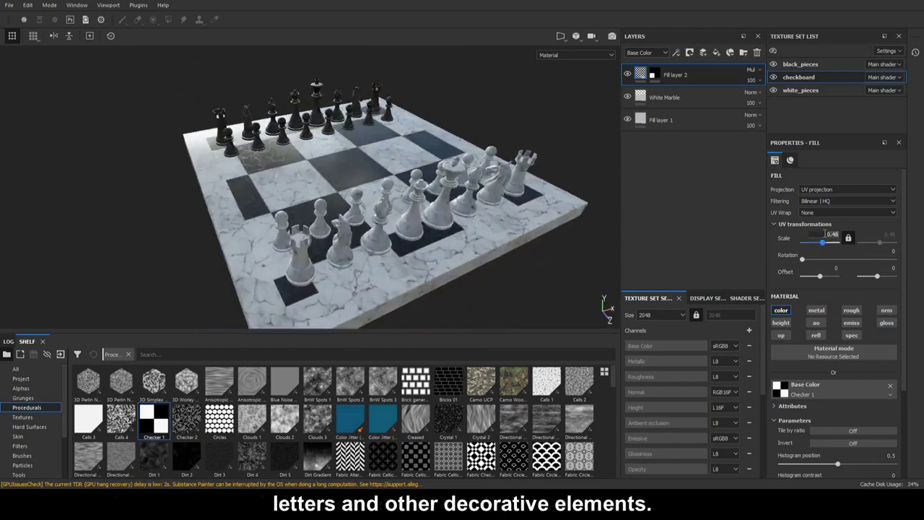
type("1")
key("Return")
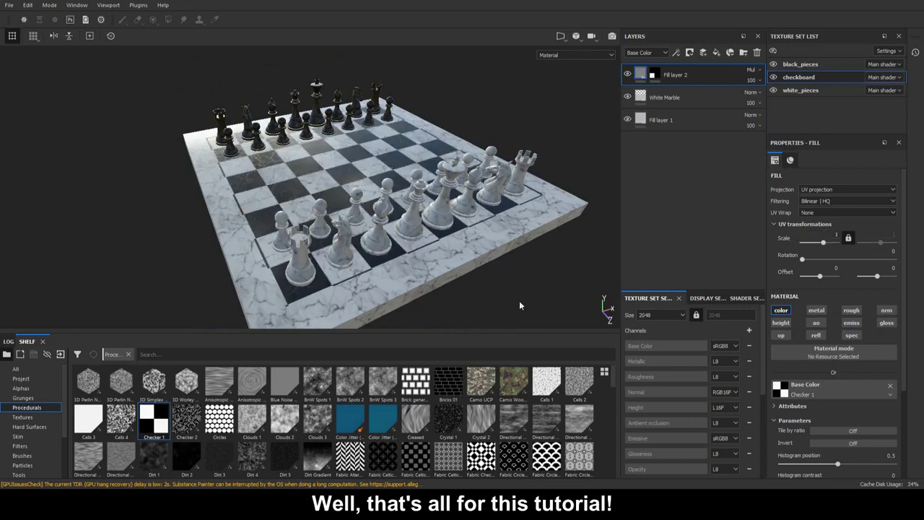
left_click_drag(469, 262, 442, 282, "alt")
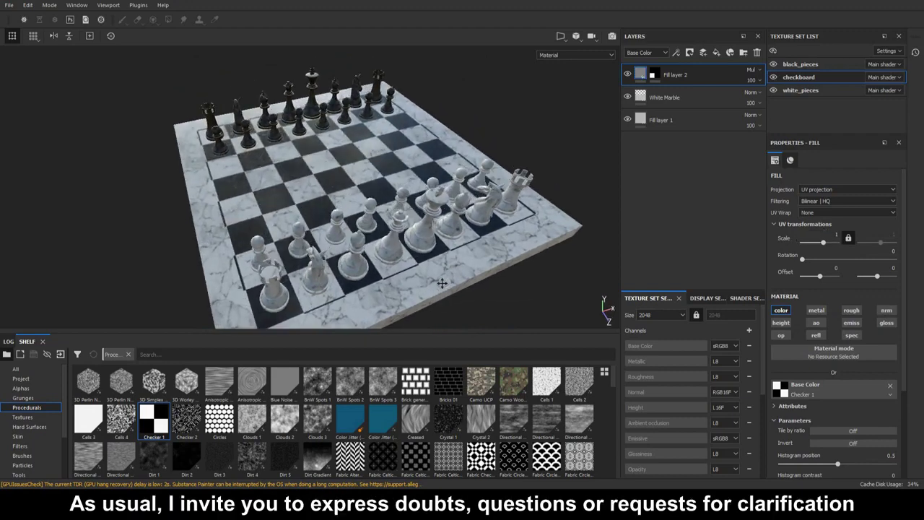